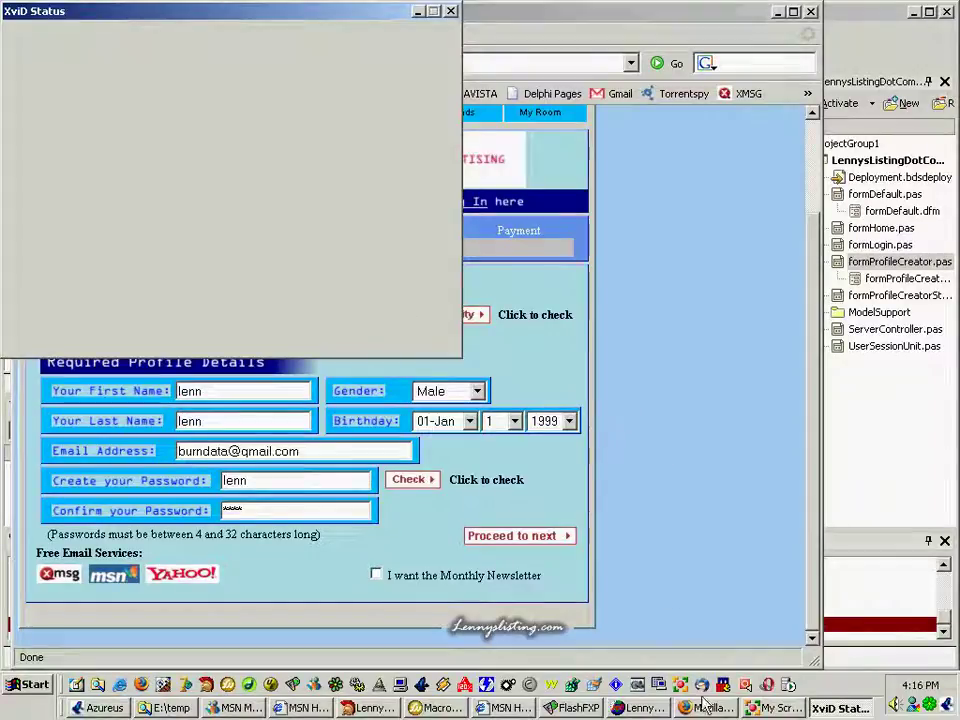
left_click(365, 707)
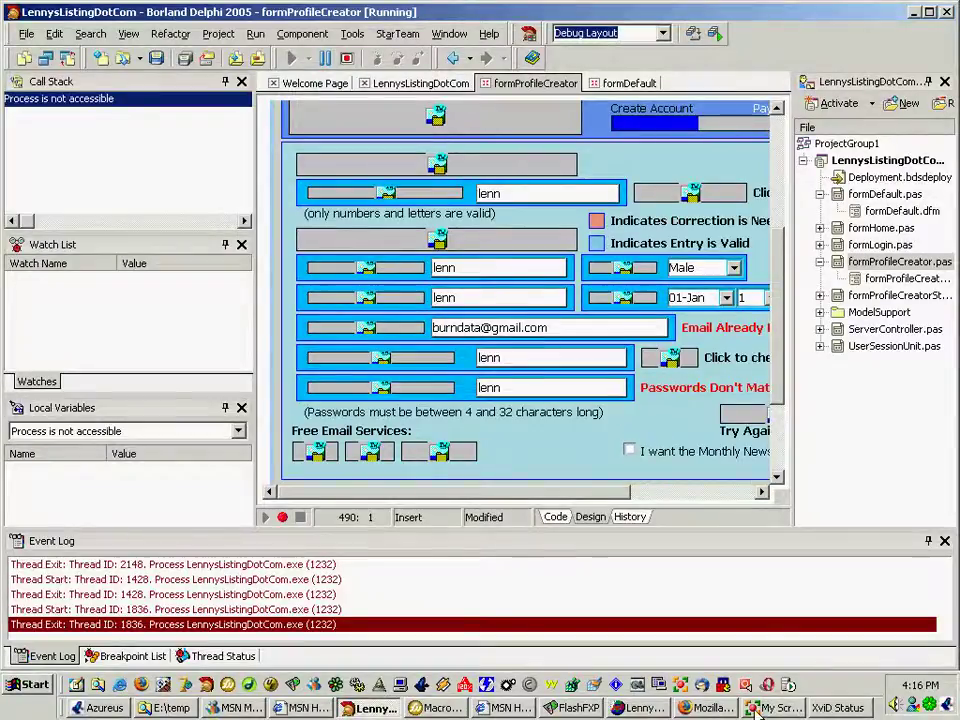
left_click(712, 707)
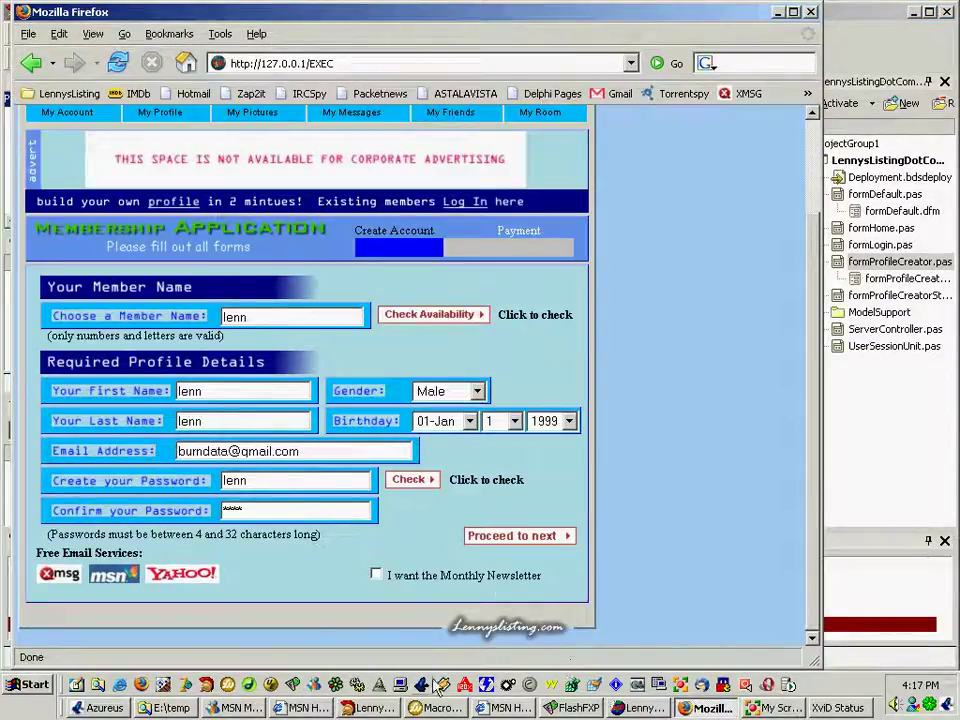
- Switch to Fireworks and examine the Lennyslisting.com footer logo in Untitled-2.png and lennyslistingbanner-minifooter.png at different zoom levels
key("alt+Tab")
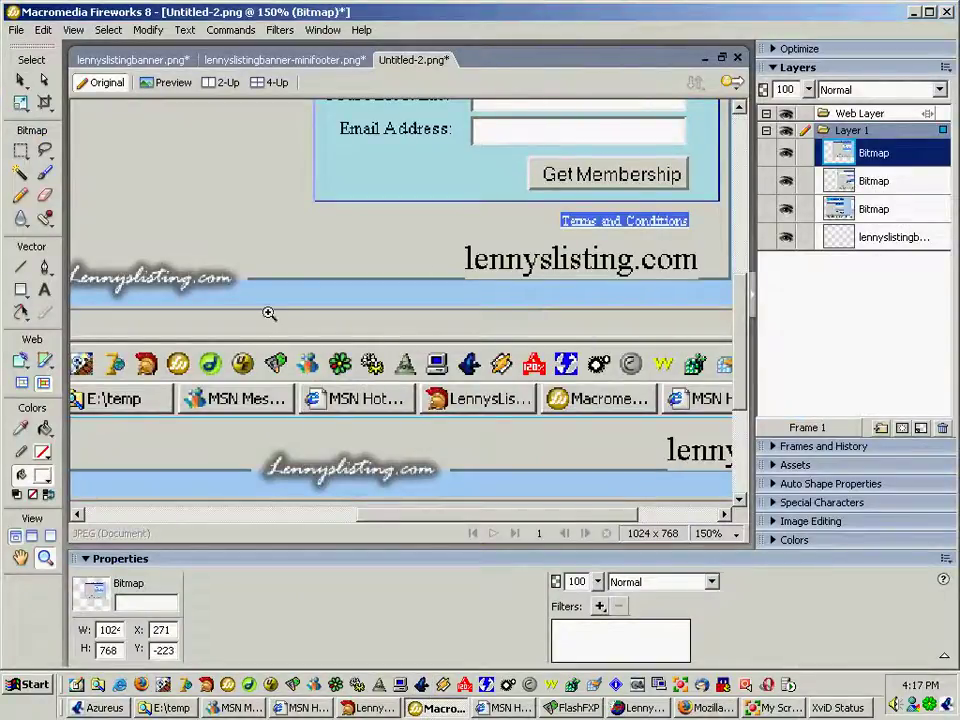
left_click(210, 283)
left_click(440, 310, "alt")
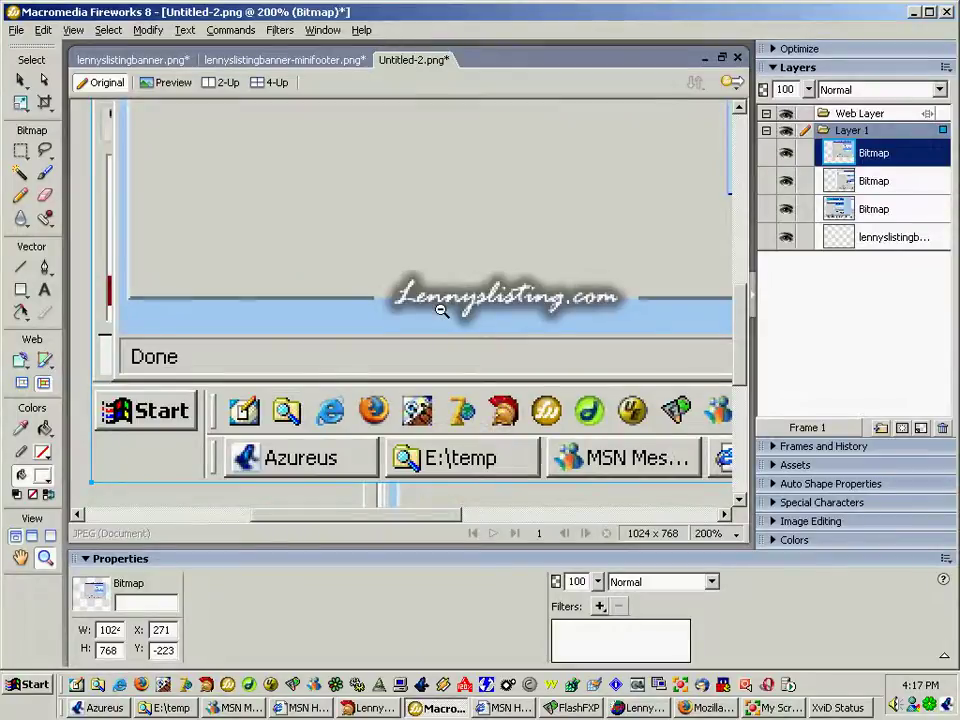
left_click(439, 306, "alt")
left_click(431, 336, "alt")
left_click(279, 407)
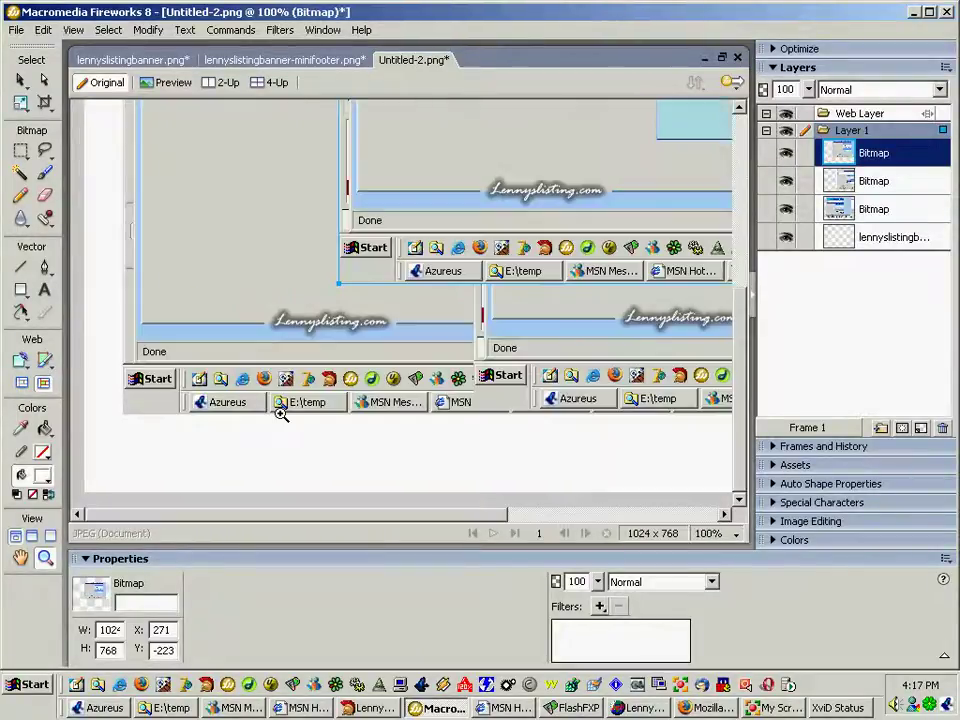
left_click(317, 326)
left_click(488, 297)
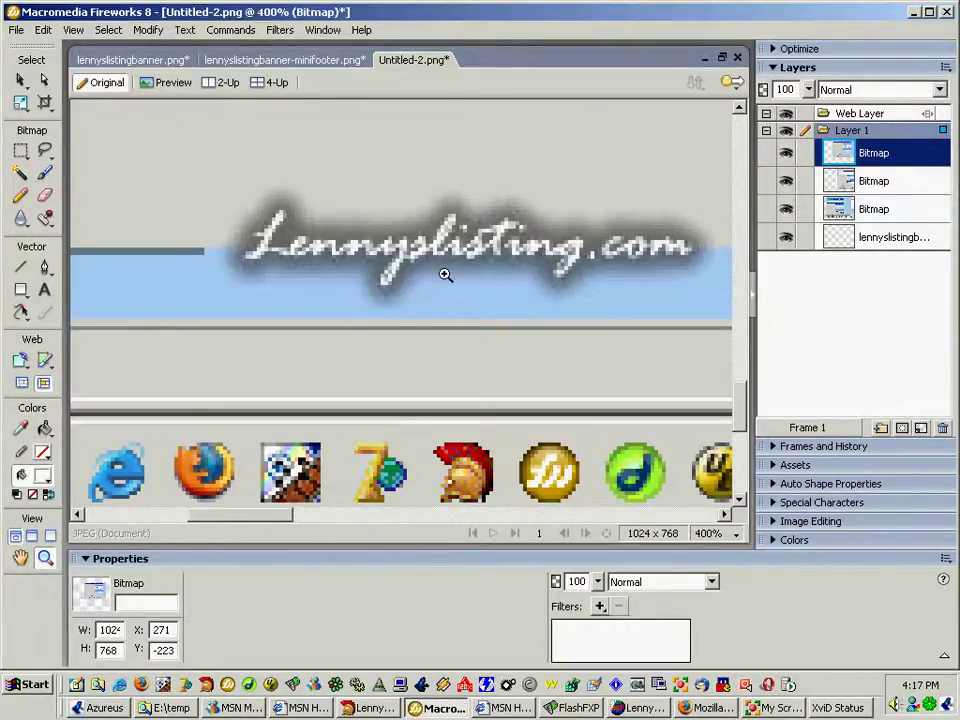
left_click(461, 261, "alt")
left_click(500, 282, "alt")
left_click(508, 289, "alt")
left_click(541, 318, "alt")
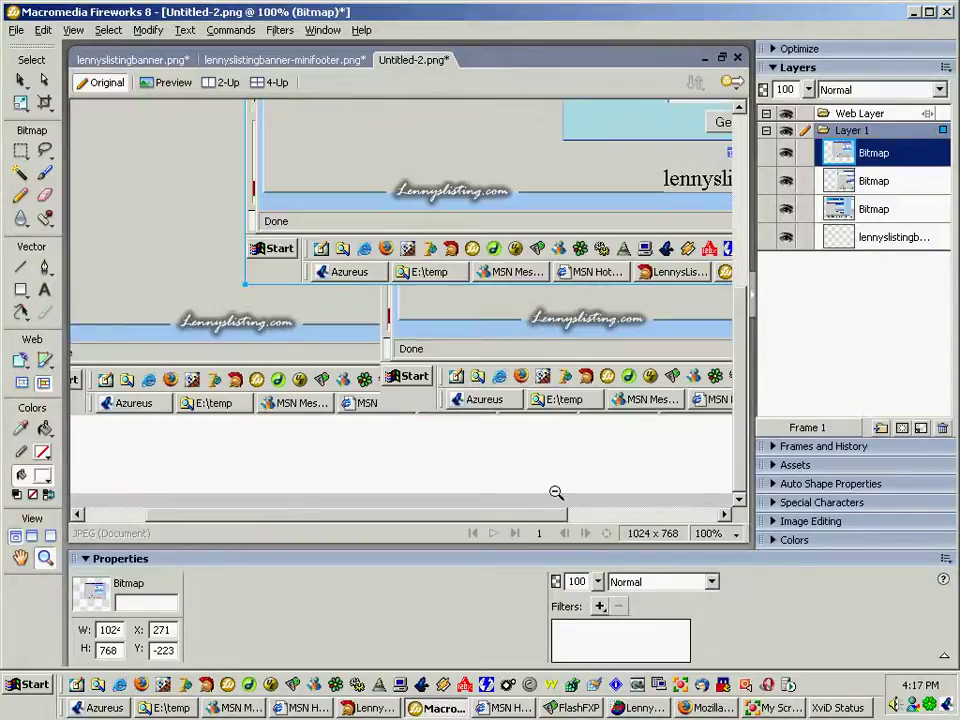
left_click(285, 57)
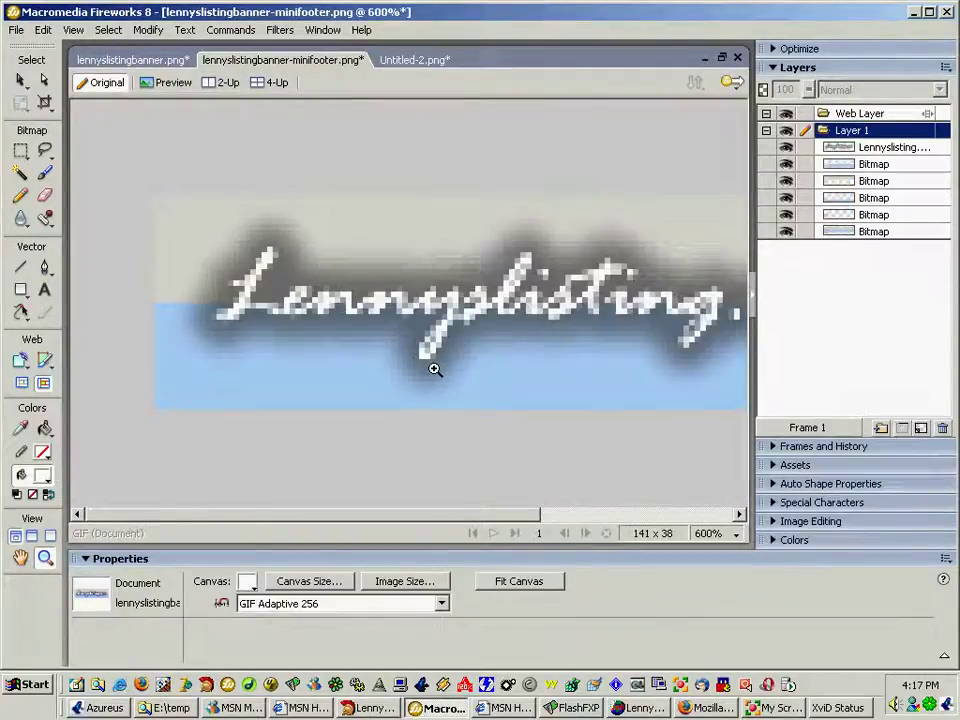
left_click_drag(420, 516, 533, 524)
- Switch back to Firefox and examine the Membership Application page from its header banner to the footer logo
key("alt+Tab")
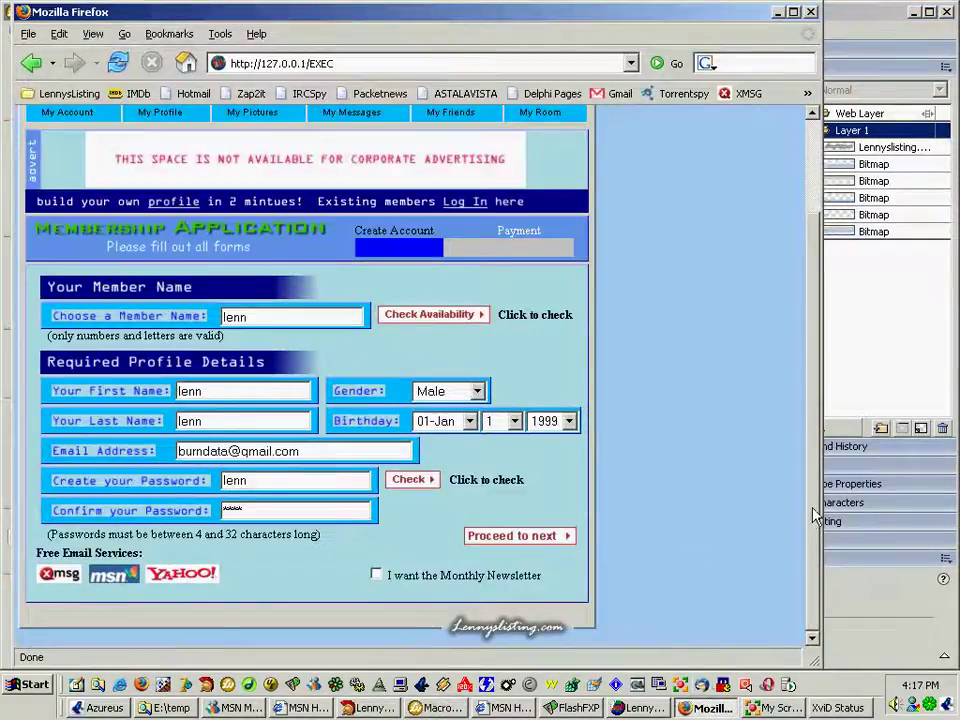
scroll(814, 553, "up", 2)
scroll(828, 540, "down", 2)
scroll(828, 540, "up", 2)
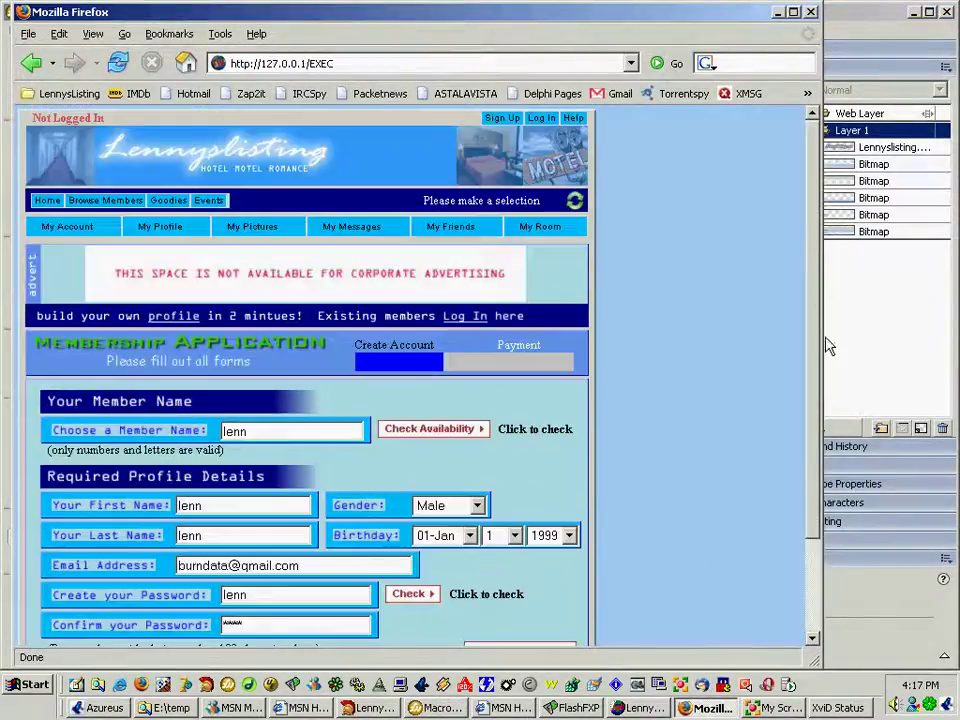
scroll(820, 520, "down", 2)
left_click_drag(815, 508, 815, 412)
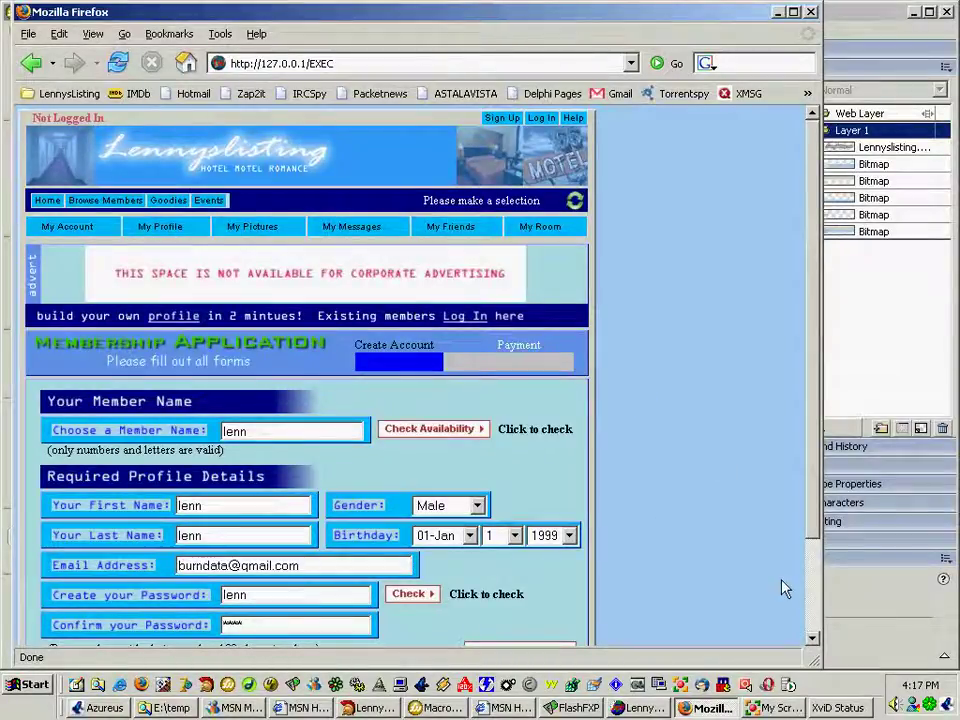
scroll(700, 648, "down", 2)
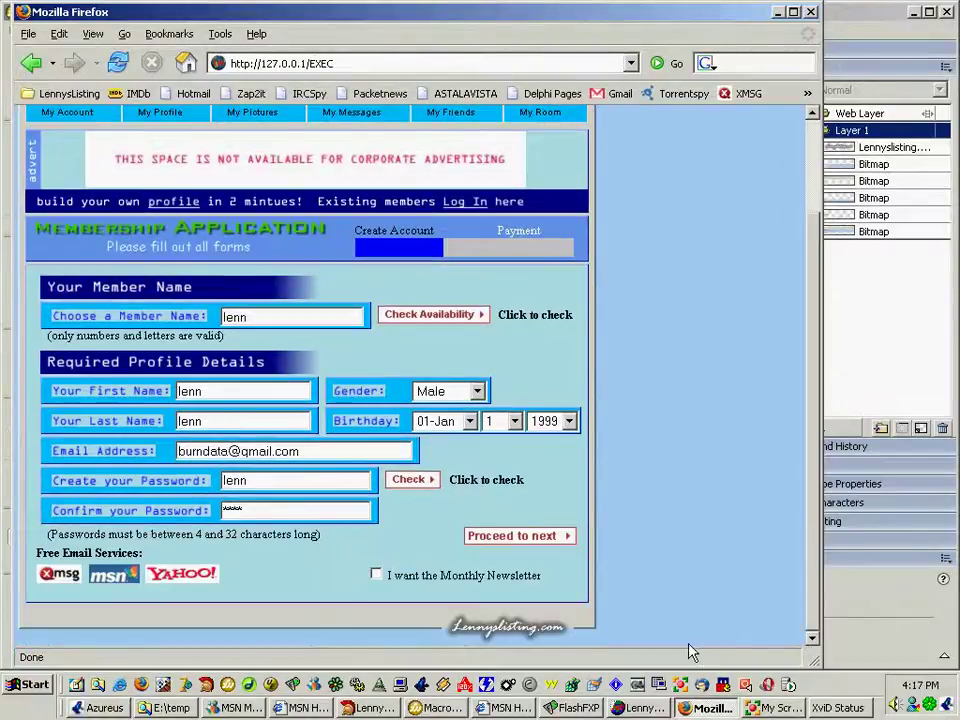
- Append 123123 to the member name, insert 123123 before the @ of the e-mail address, and submit the application
type("123123")
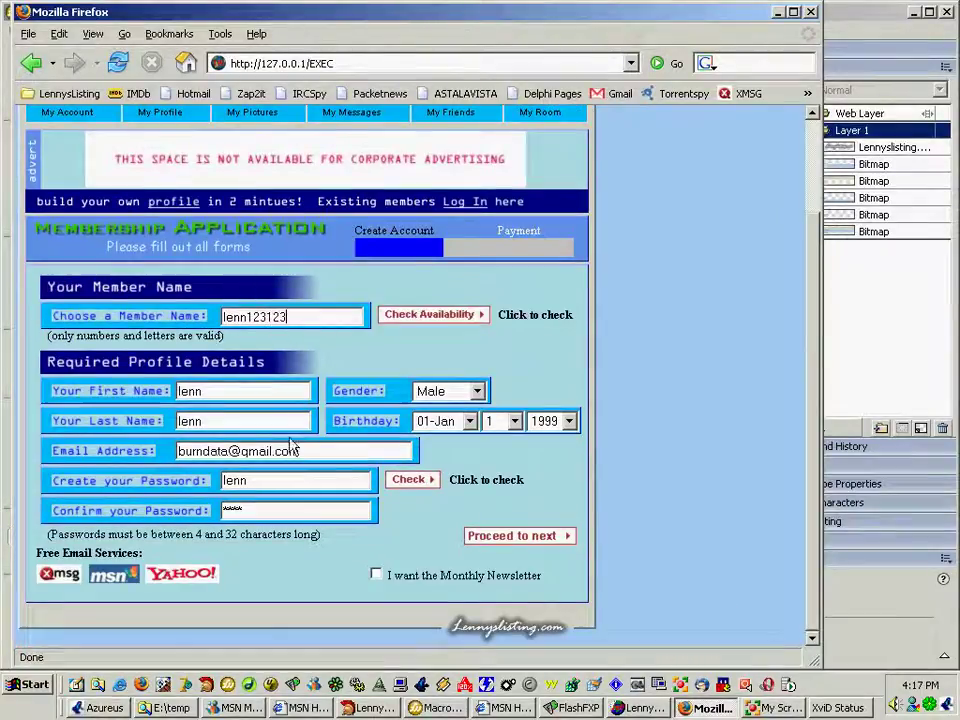
left_click(229, 451)
type("123123")
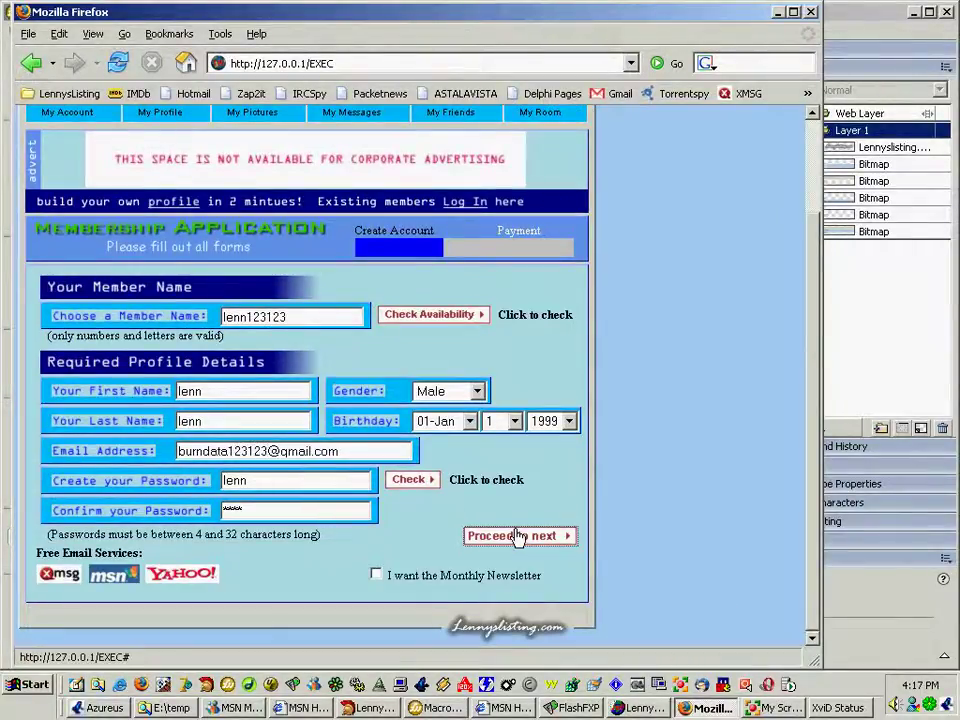
left_click(514, 536)
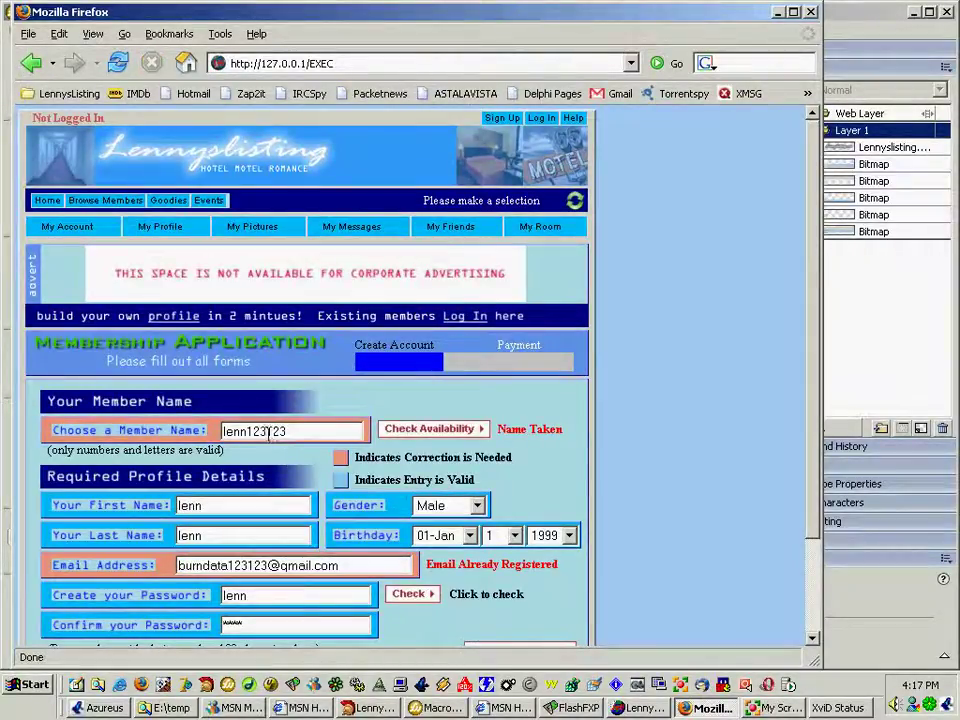
- Insert 123 within both the member name and the e-mail address, and resubmit the membership application
left_click(239, 431)
type("123")
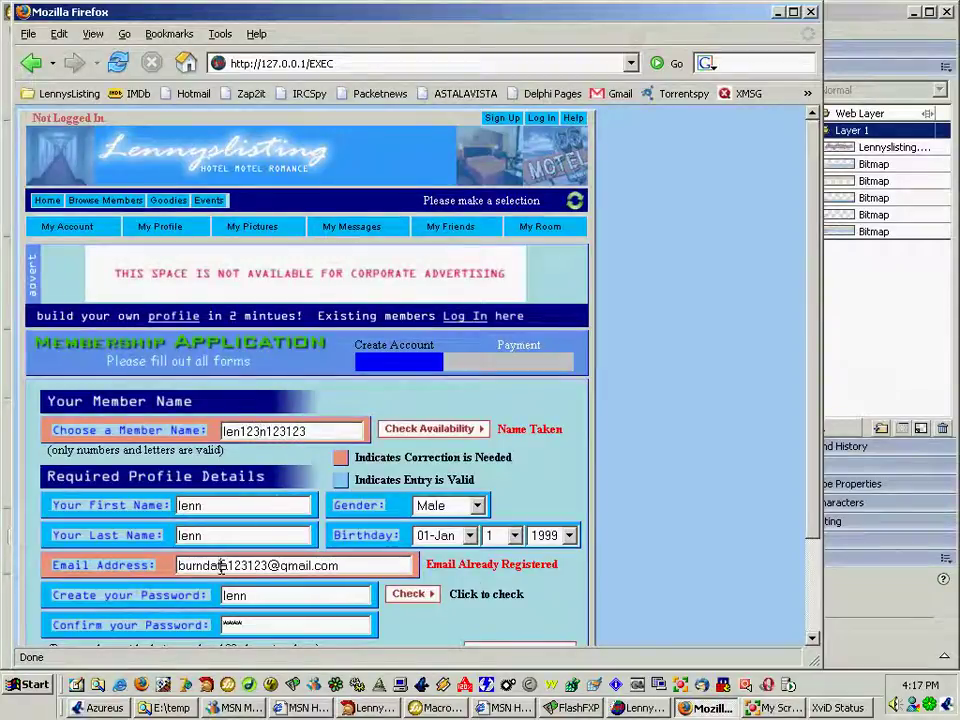
left_click(221, 566)
type("123")
scroll(572, 590, "down", 2)
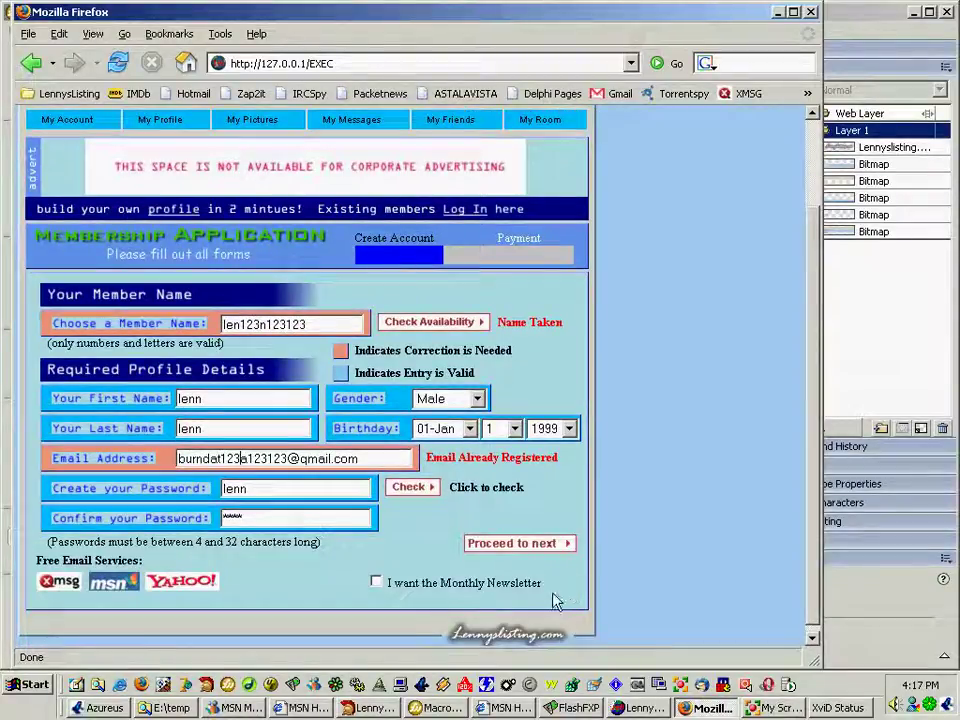
left_click(545, 549)
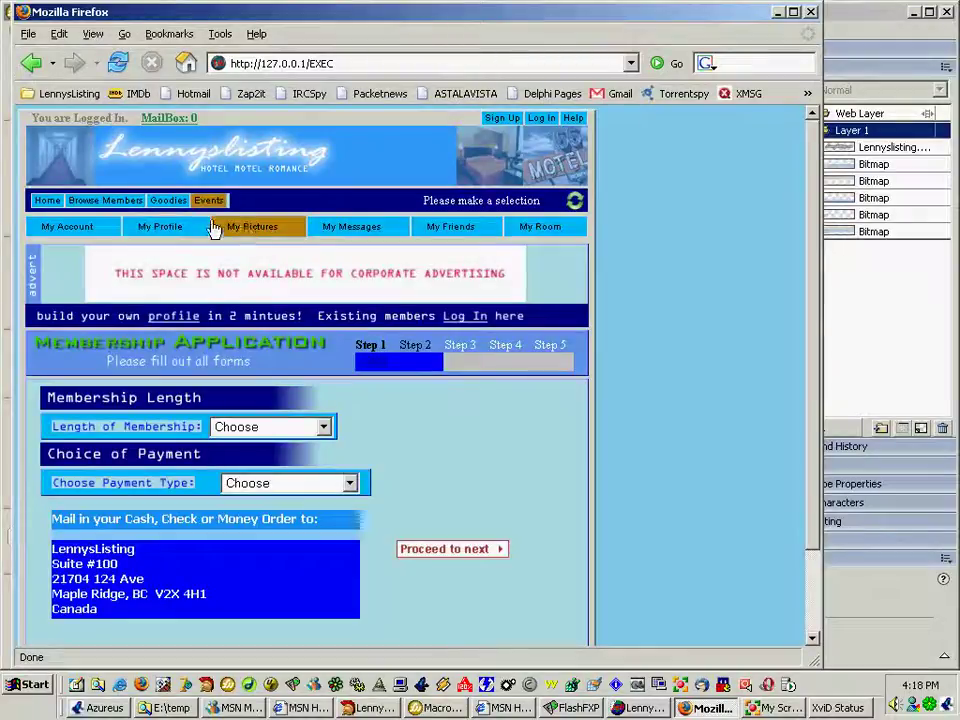
- Check the footer of the payment page, and switch to Delphi to open the formProfileCreatorStep2 form in the designer
scroll(446, 481, "down", 2)
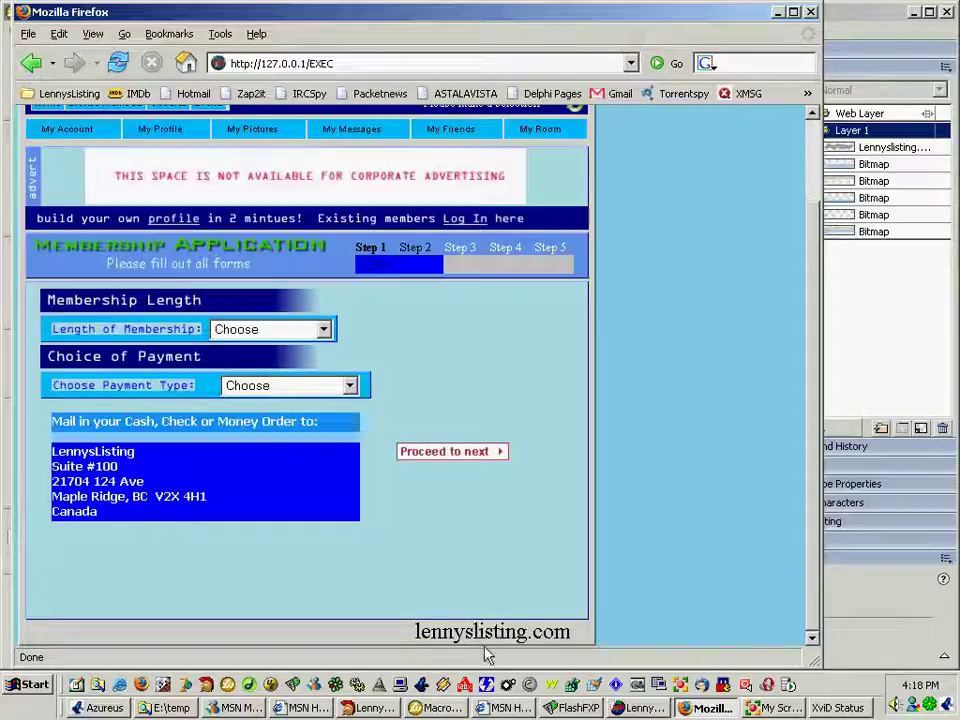
key("alt+Tab")
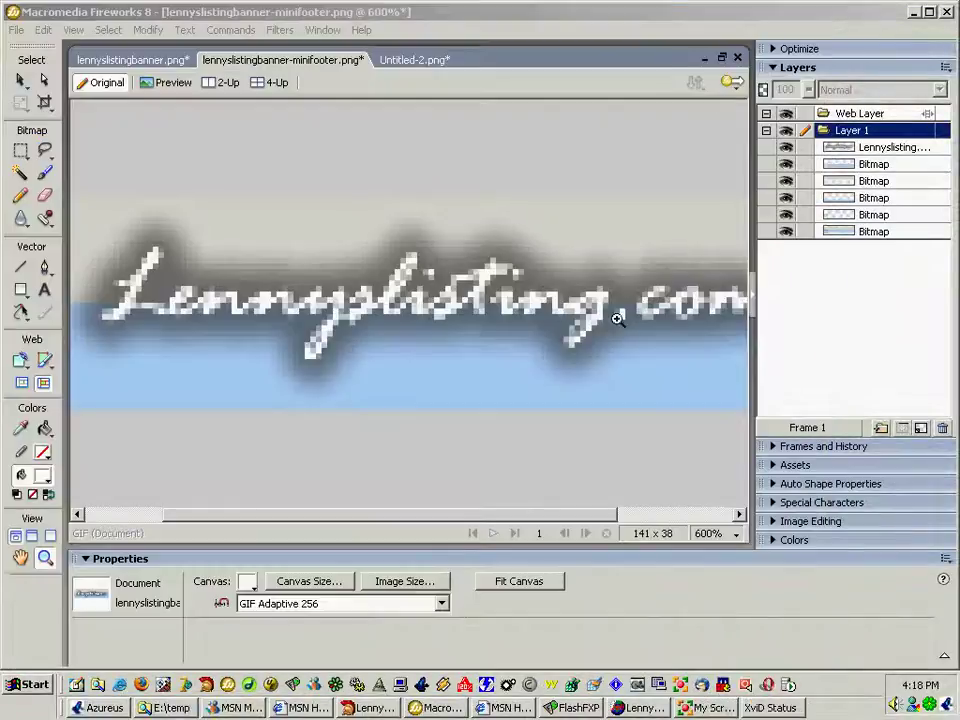
key("alt+Tab")
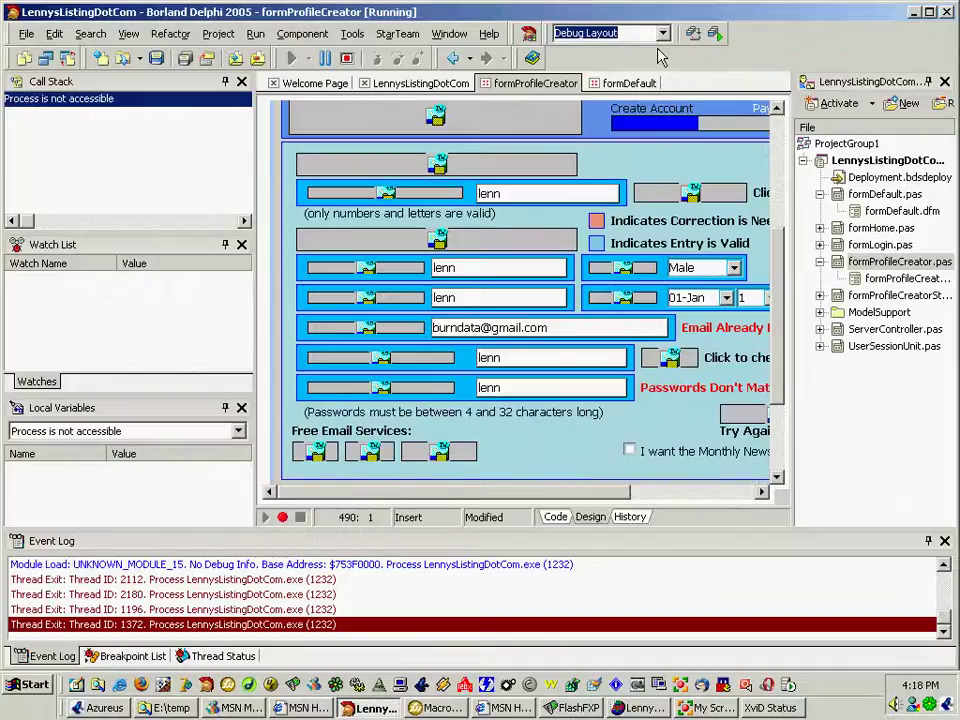
left_click(820, 296)
left_click(876, 313)
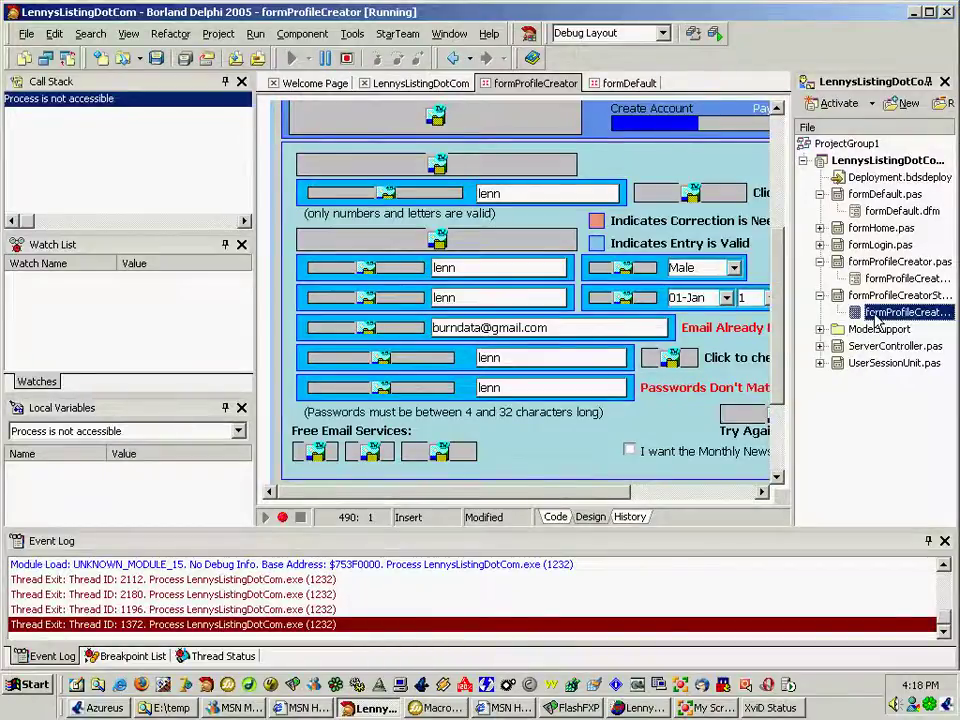
double_click(876, 313)
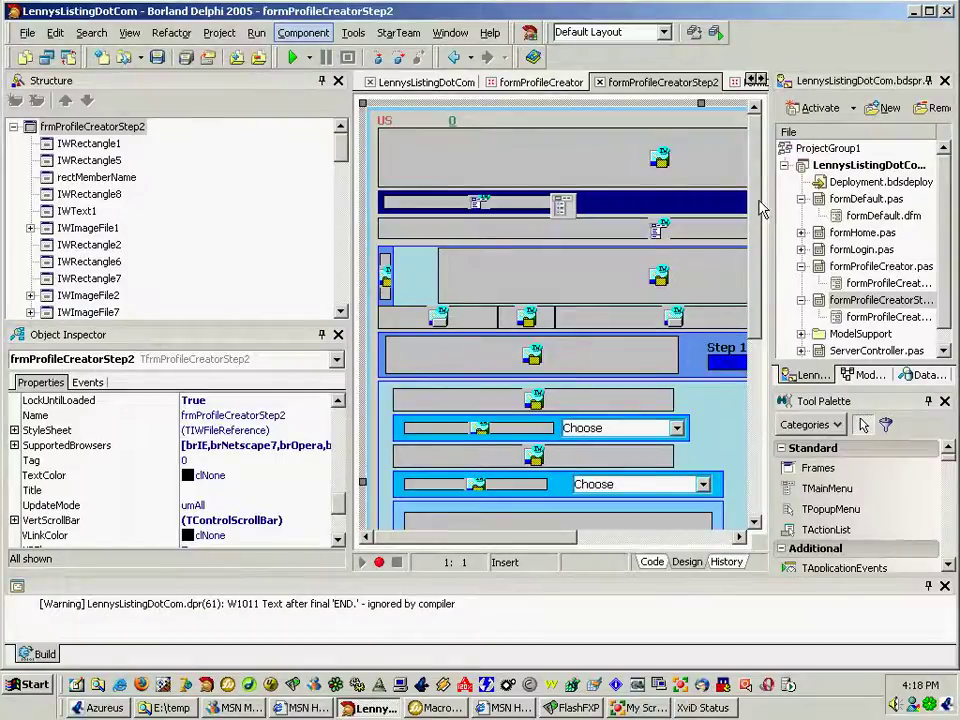
- Delete the "lennyslisting.com" text component from the footer of the formProfileCreatorStep2 form
left_click(754, 349)
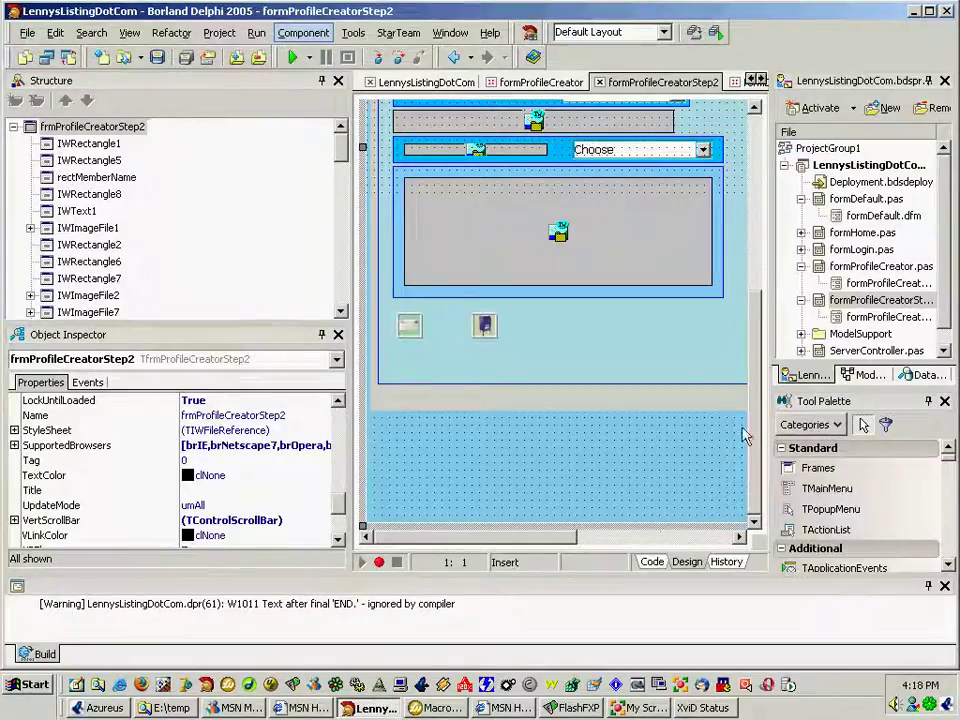
left_click(670, 540)
left_click(650, 390)
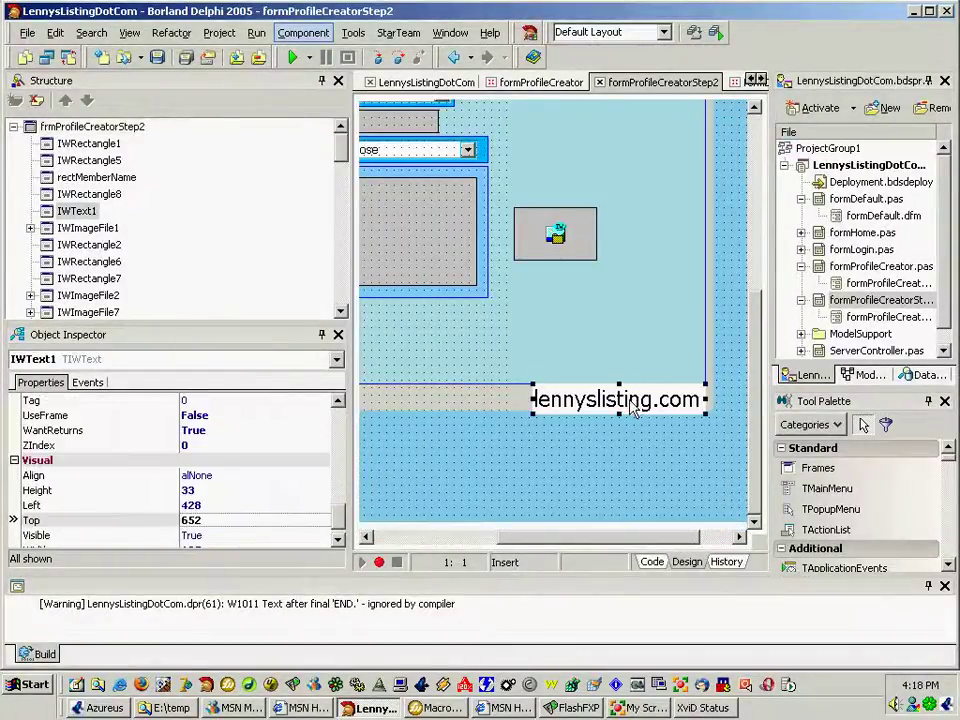
key("Delete")
- Copy the imgLogoFooter image from the formProfileCreator form into the footer of the formProfileCreatorStep2 form
left_click(560, 84)
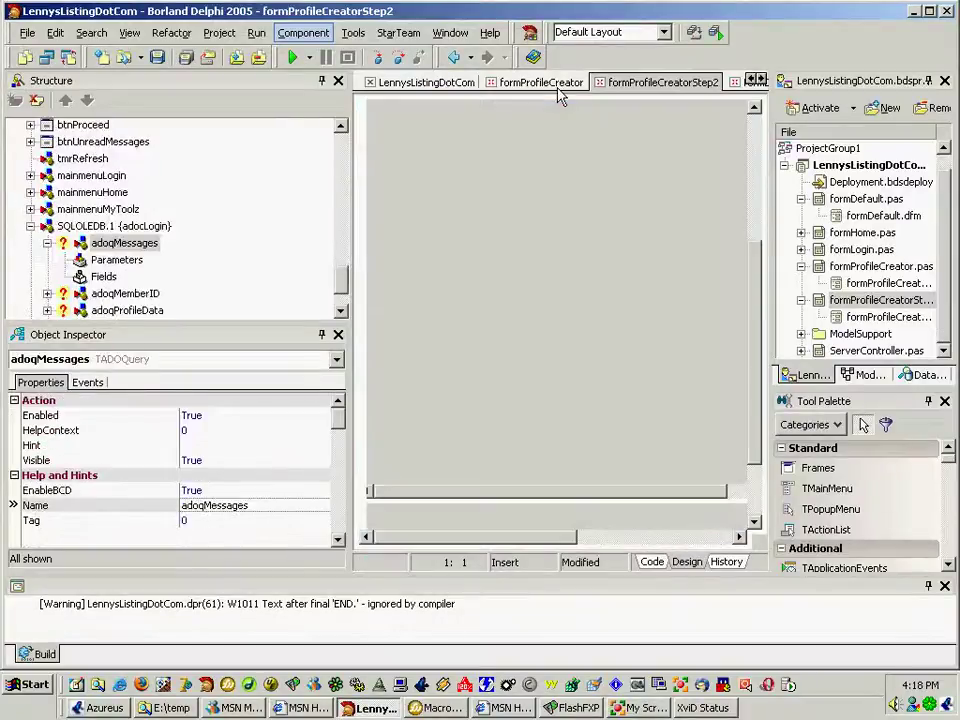
left_click(755, 402)
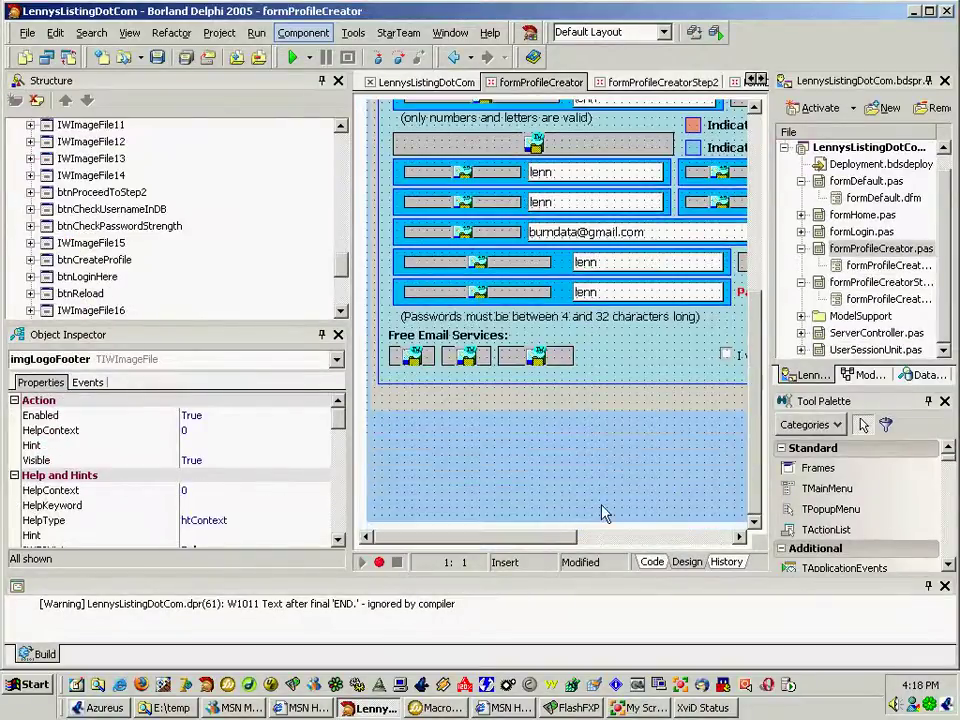
left_click(666, 541)
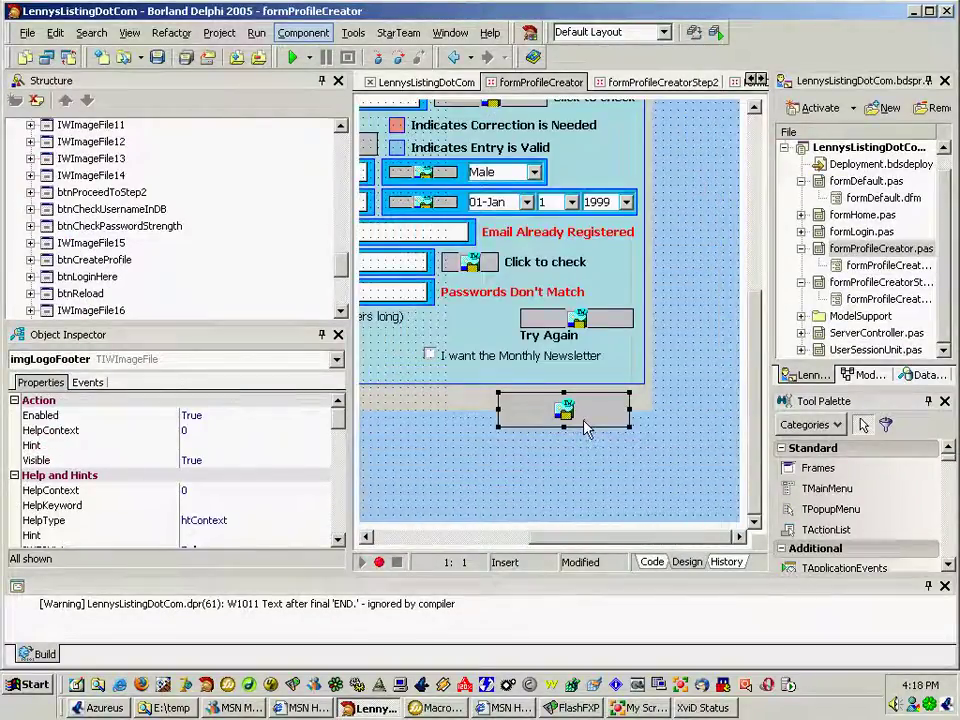
left_click(660, 84)
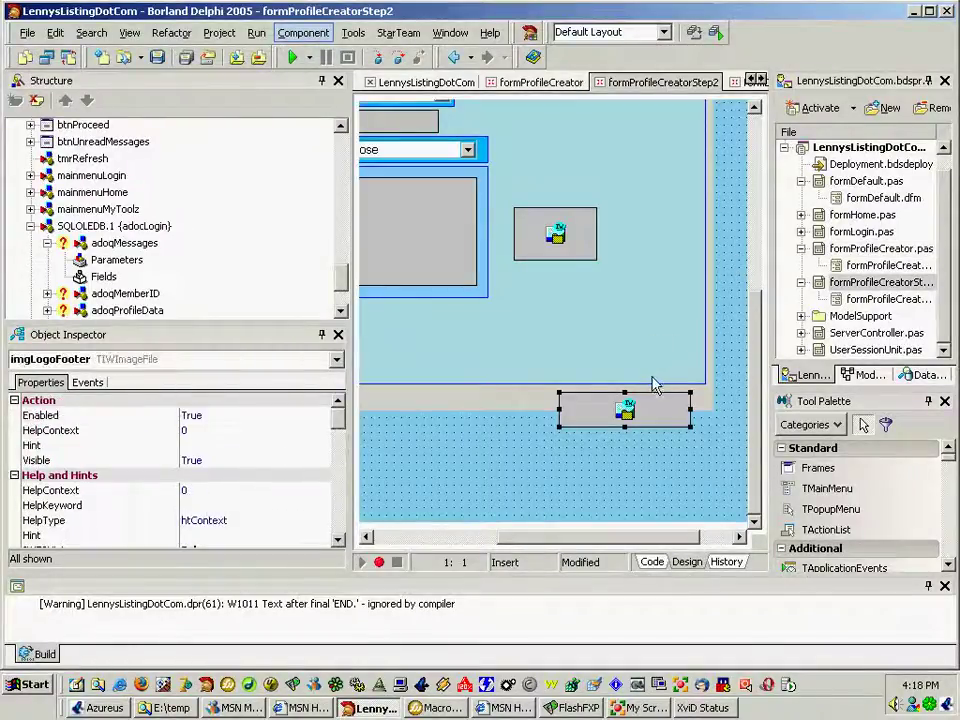
- Set the BGColor property of the frmProfileCreatorStep2 form to clSkyBlue
left_click(514, 461)
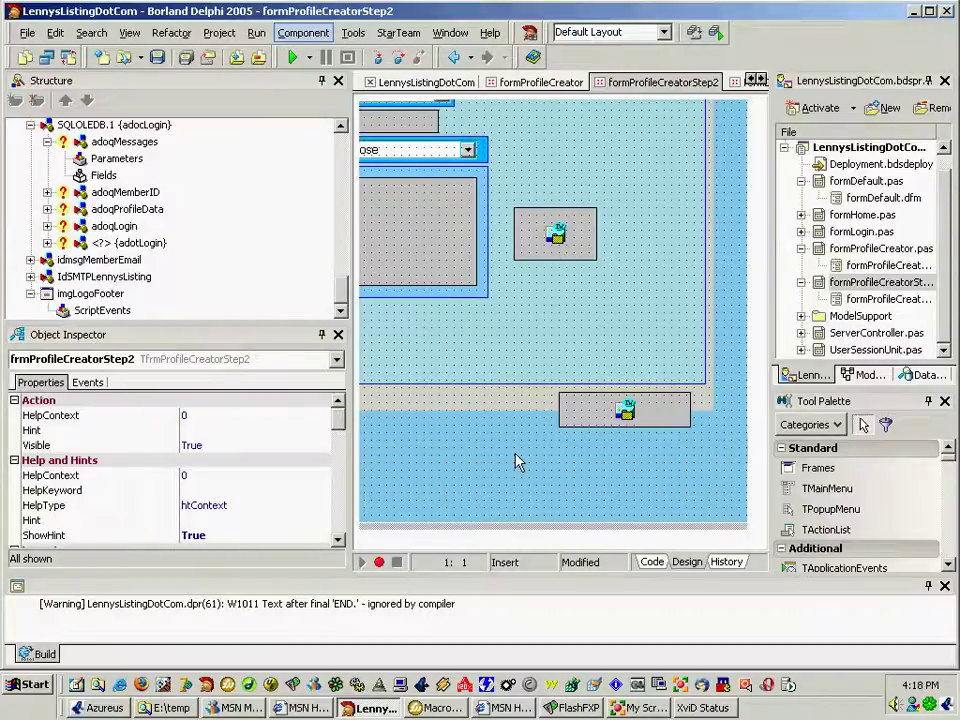
left_click_drag(341, 445, 336, 478)
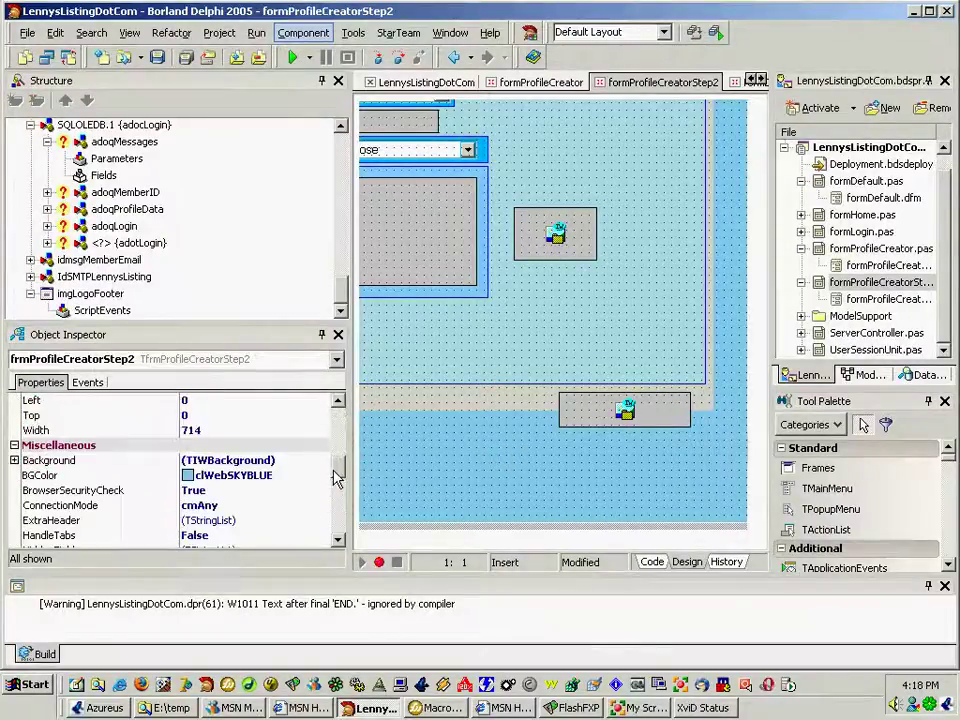
left_click(280, 476)
double_click(232, 475)
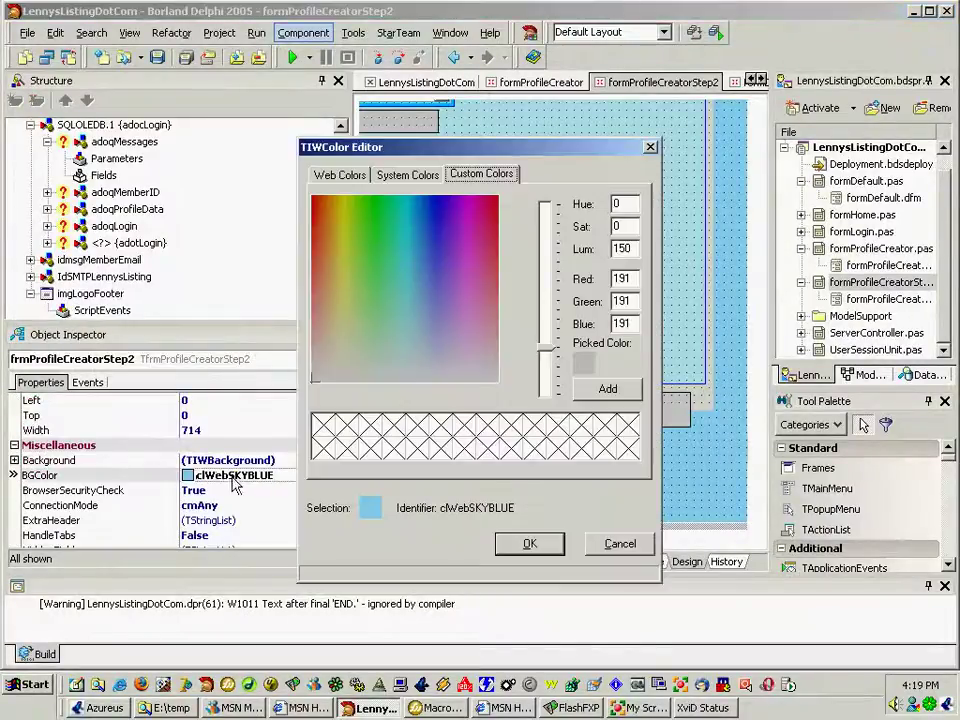
left_click(560, 541)
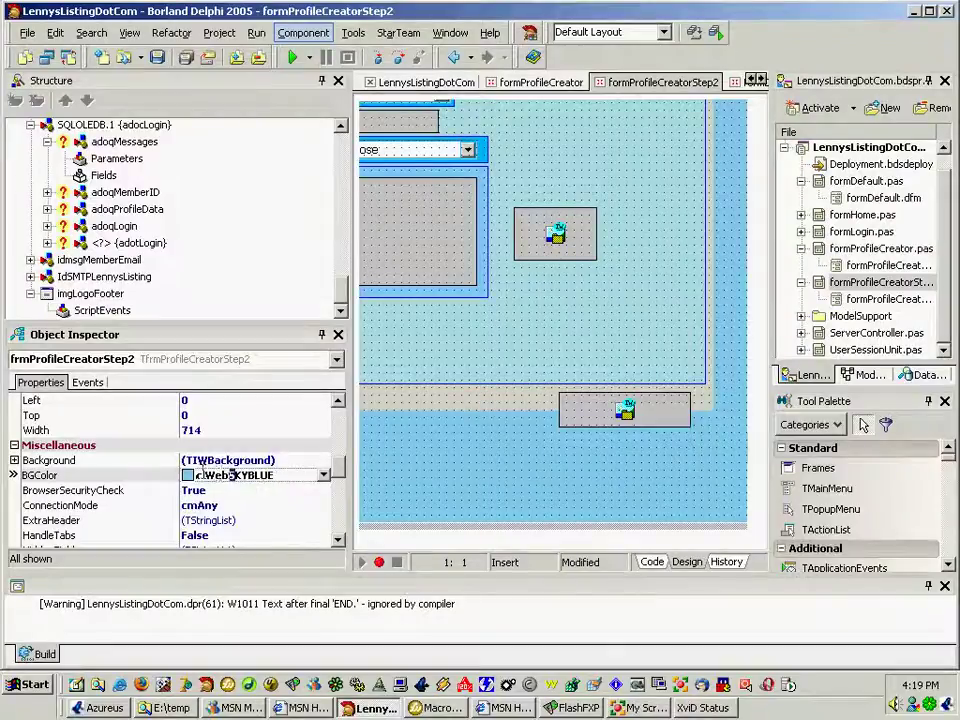
left_click_drag(205, 476, 224, 482)
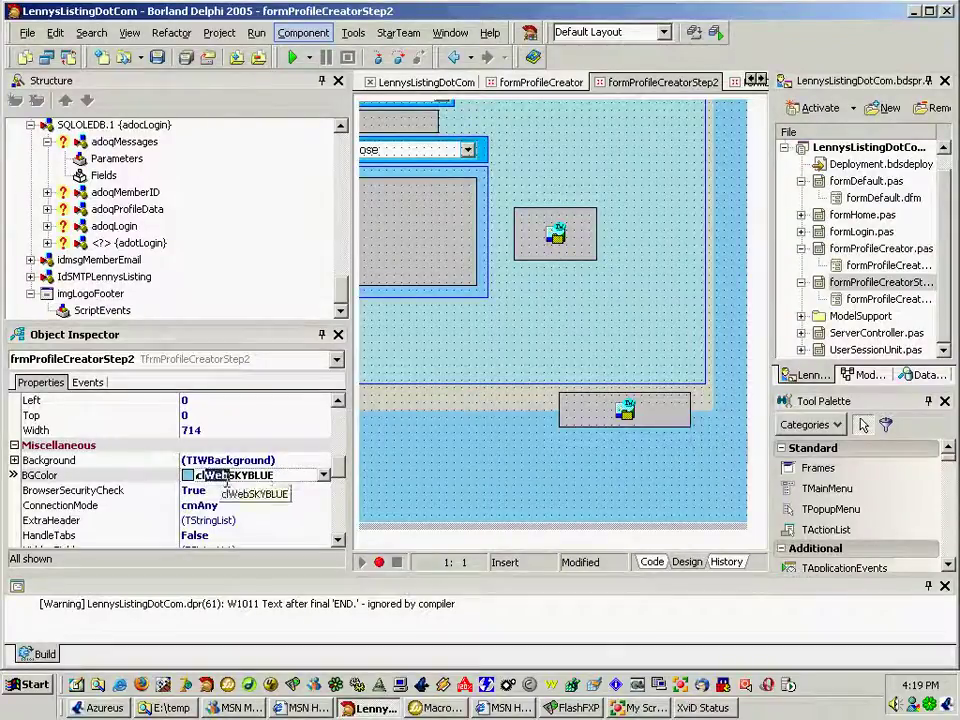
key("BackSpace")
key("Return")
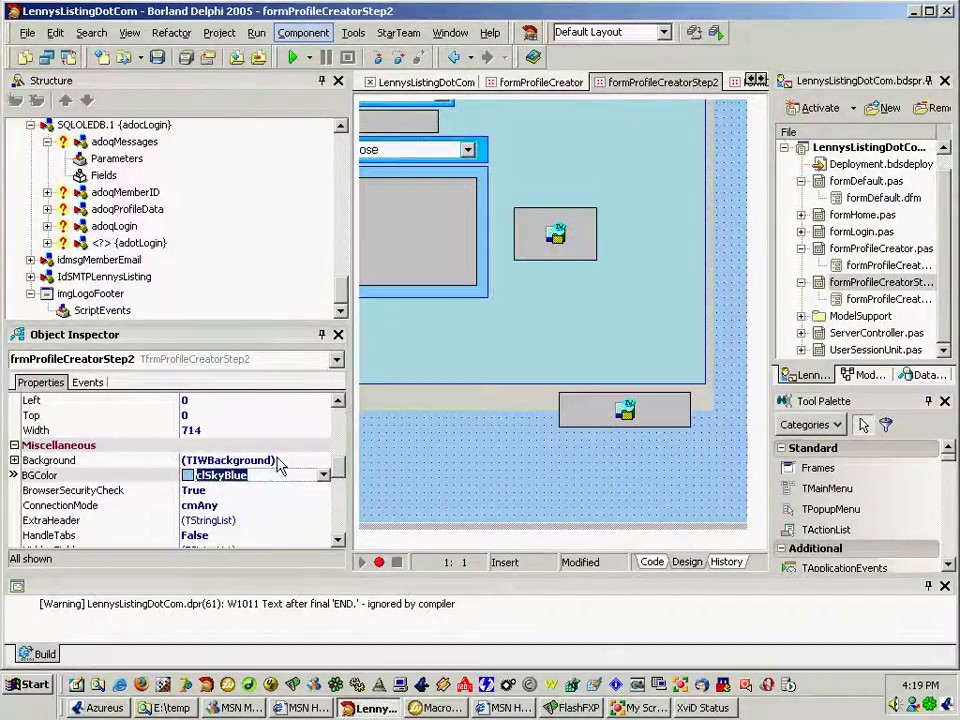
- Run the LennysListingDotCom project, and launch the site in Firefox to check the home page's footer logo
left_click(292, 57)
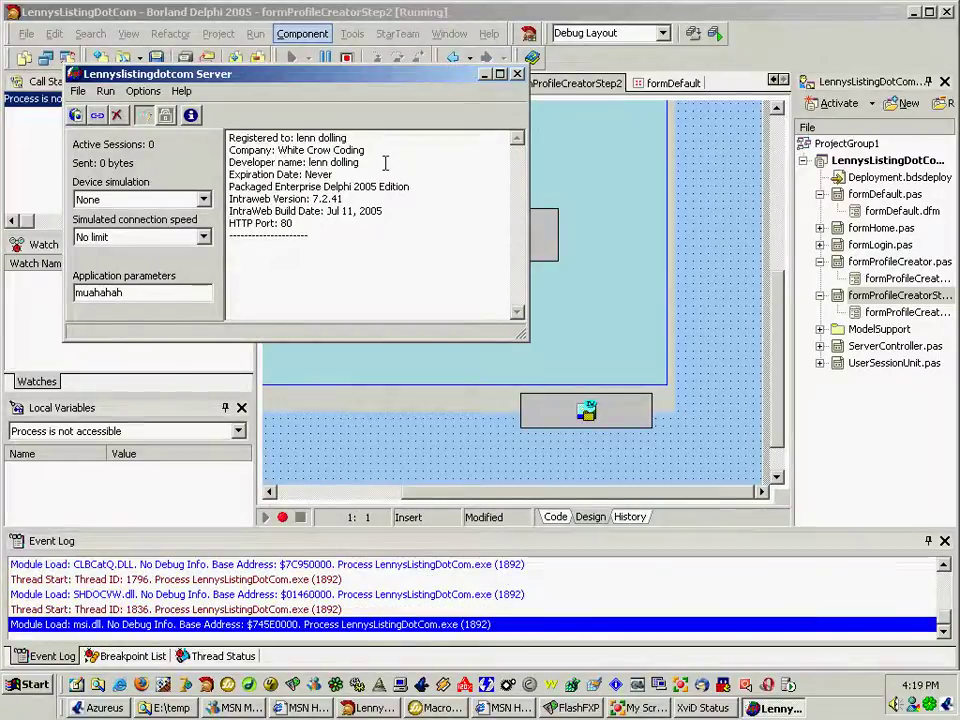
key("F9")
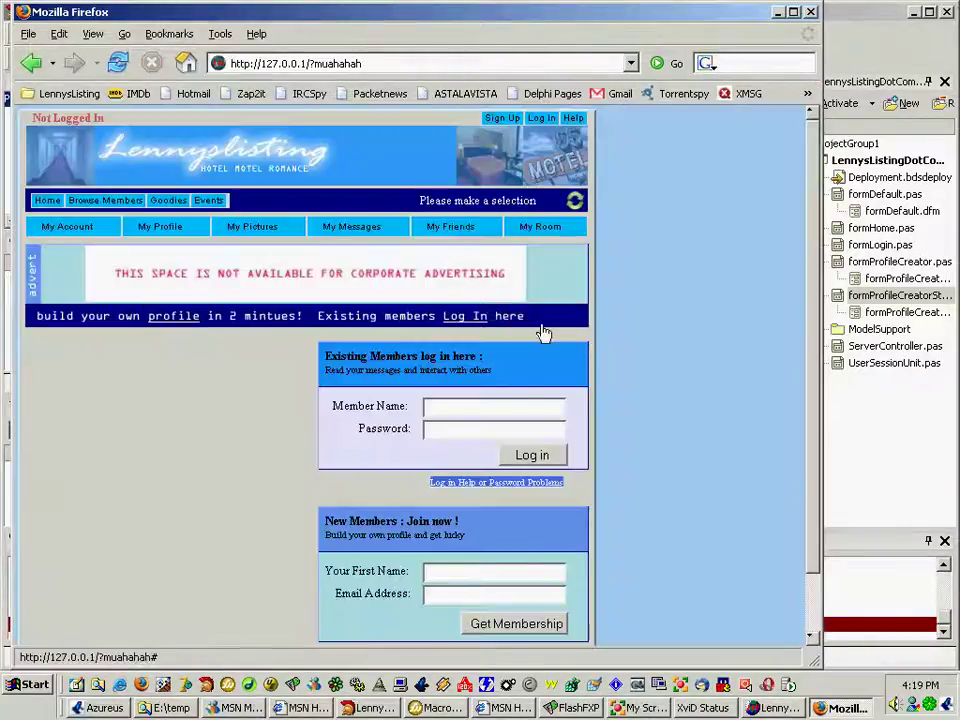
scroll(572, 521, "down", 2)
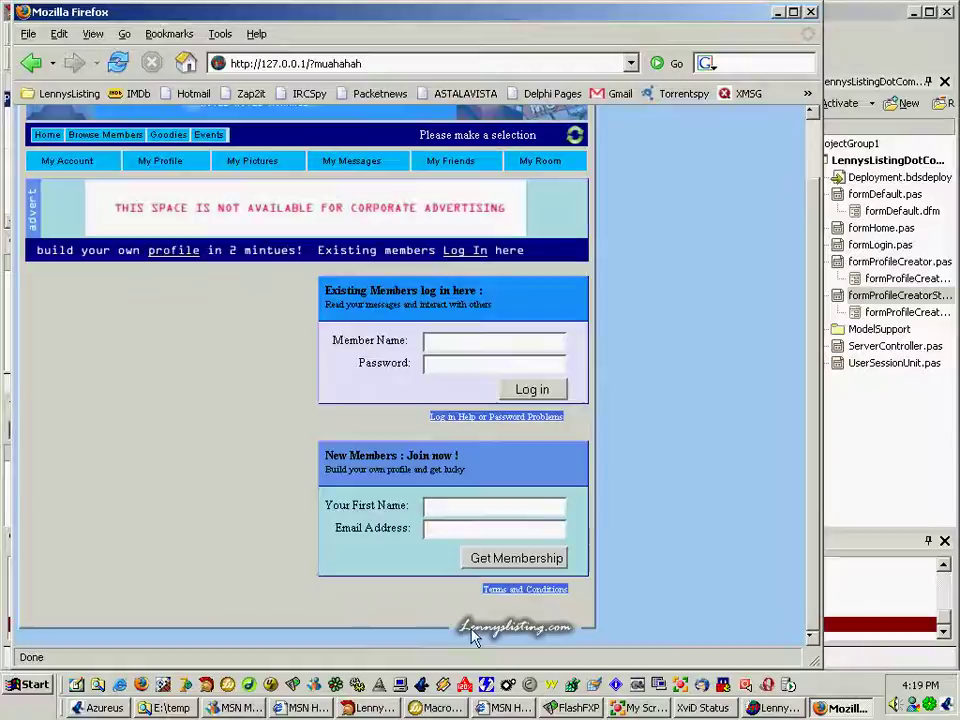
scroll(281, 409, "up", 2)
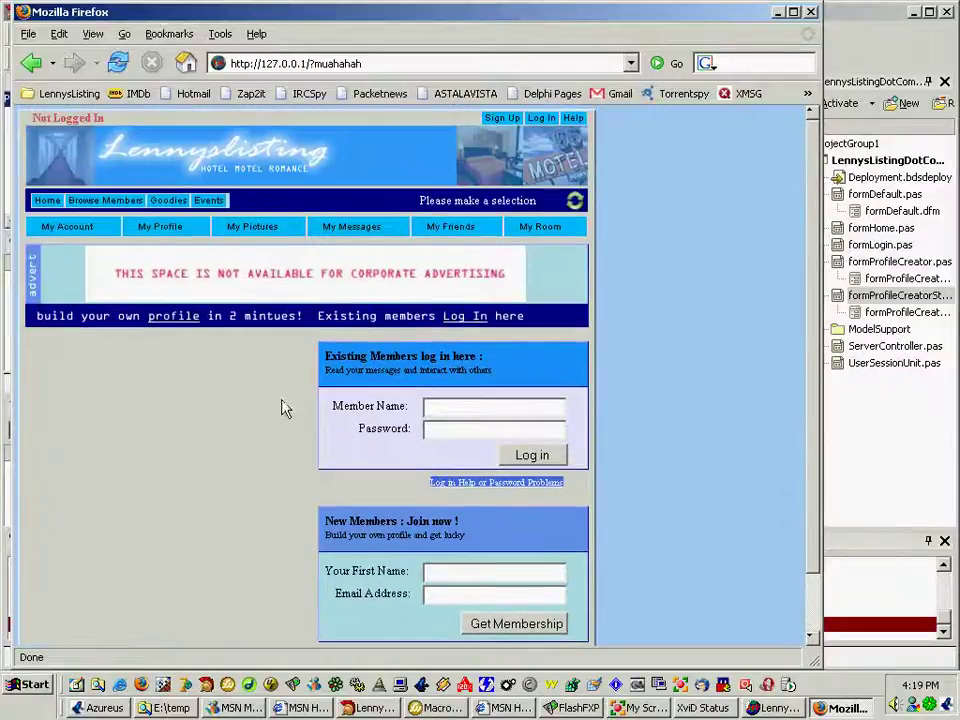
- Open the membership application through the profile link and check the footer of its Create Account page
left_click(183, 324)
scroll(620, 541, "down", 3)
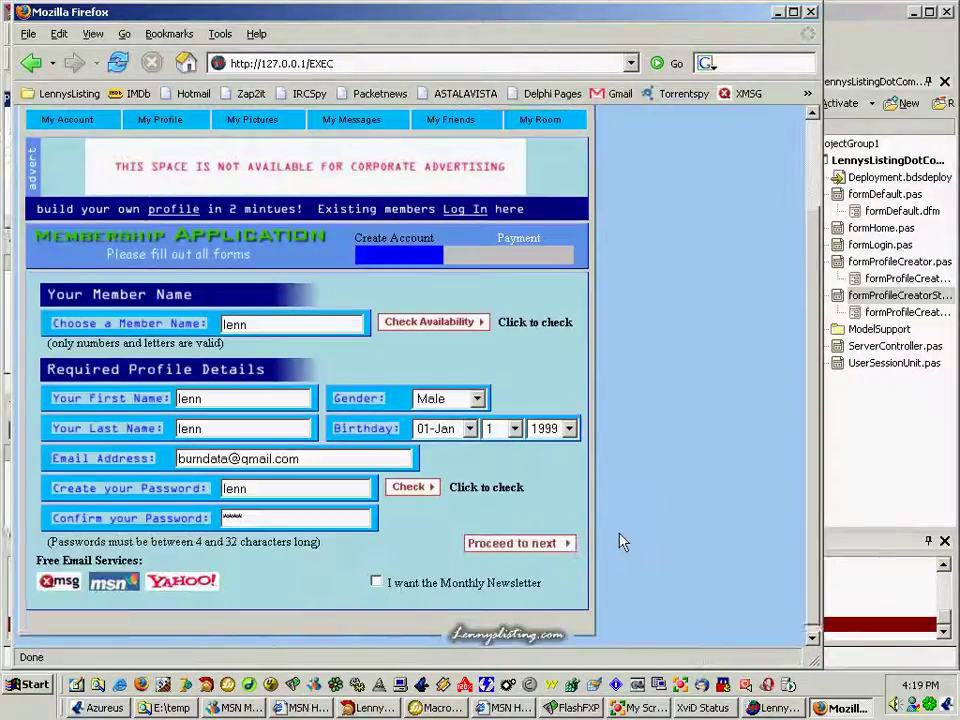
scroll(620, 541, "down", 1)
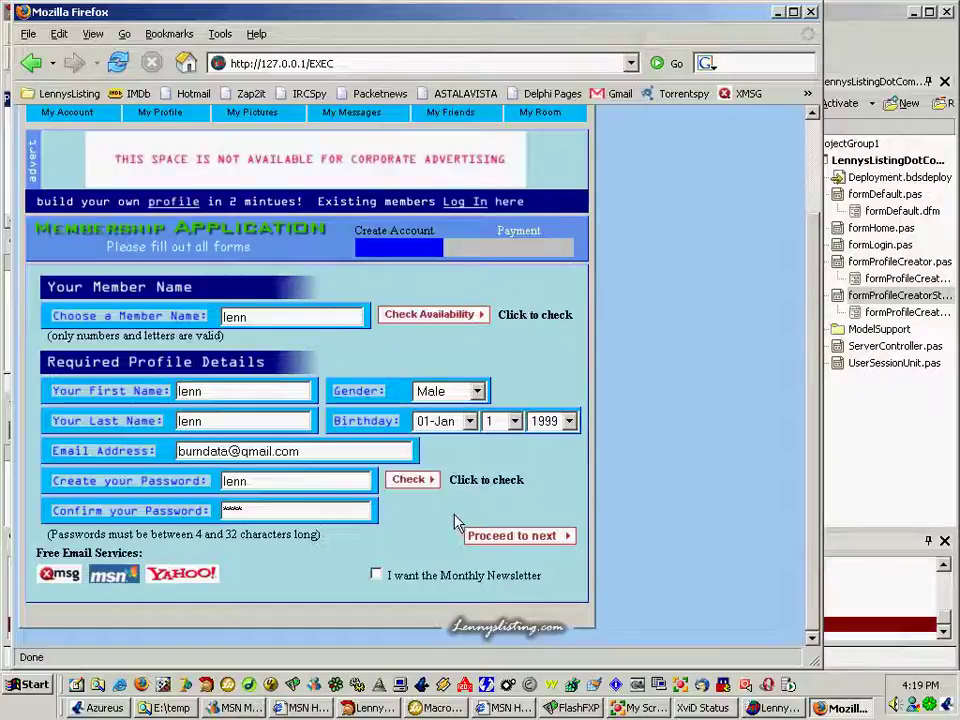
- Insert 12 into the member name and 23 into the email address, and proceed to the footer of the payment page
left_click(224, 316)
type("12")
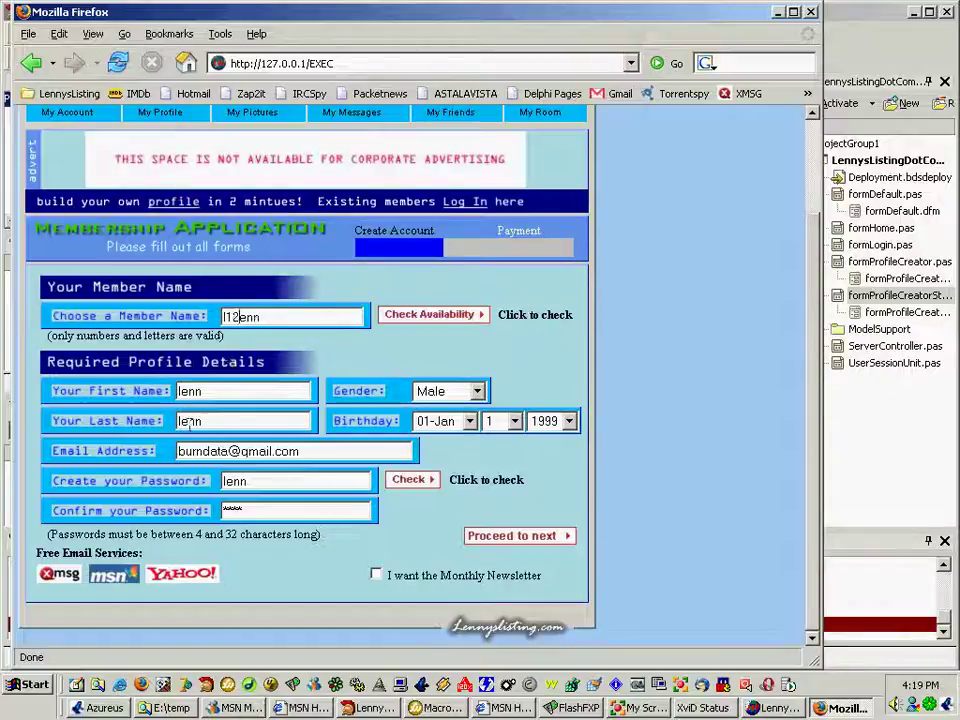
left_click(192, 451)
type("23")
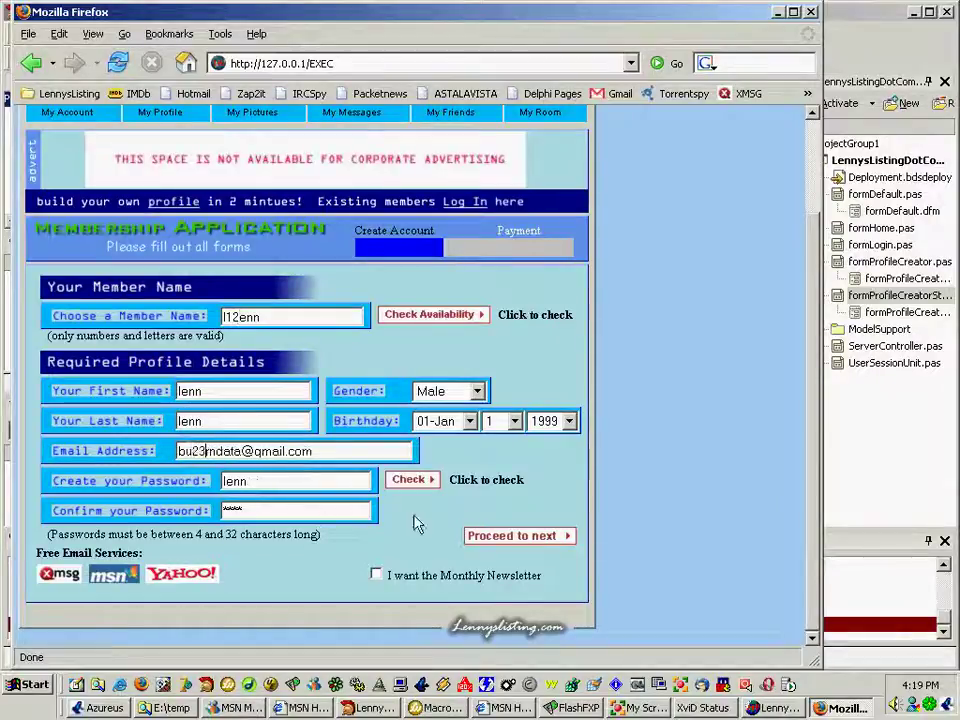
left_click(500, 538)
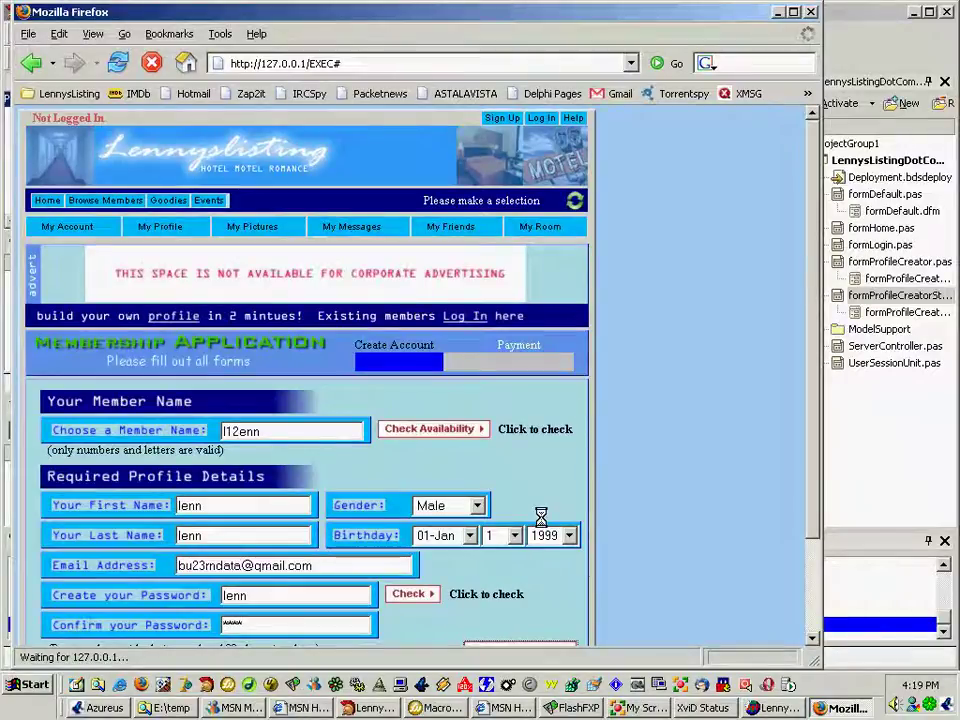
scroll(540, 517, "down", 2)
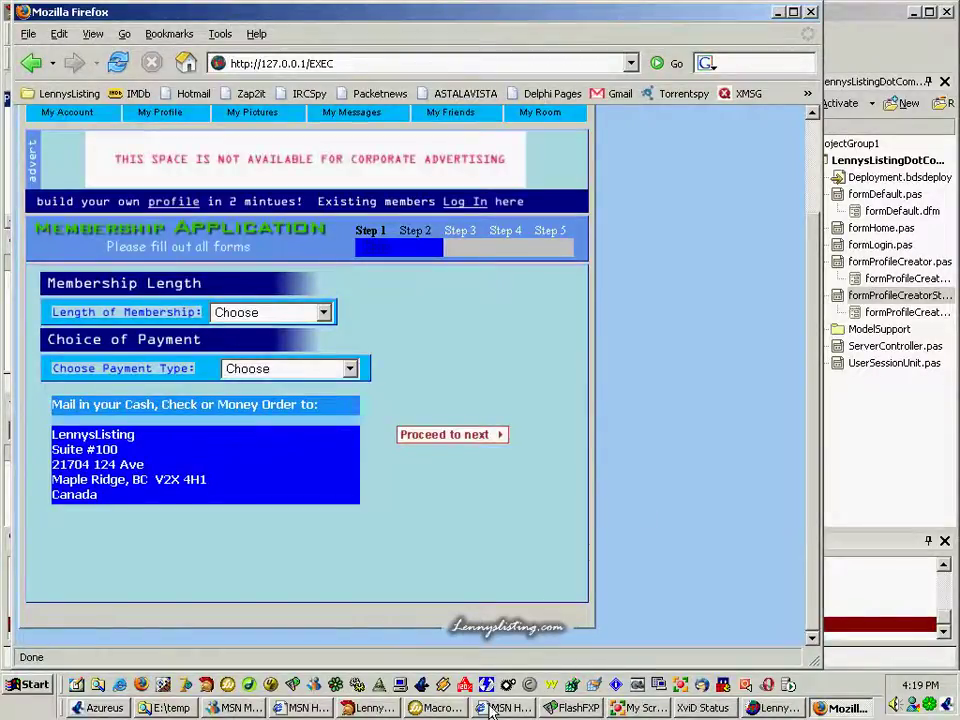
- Switch to Fireworks and paste the screenshot of the payment page into Untitled-2.png
left_click(440, 707)
left_click(414, 59)
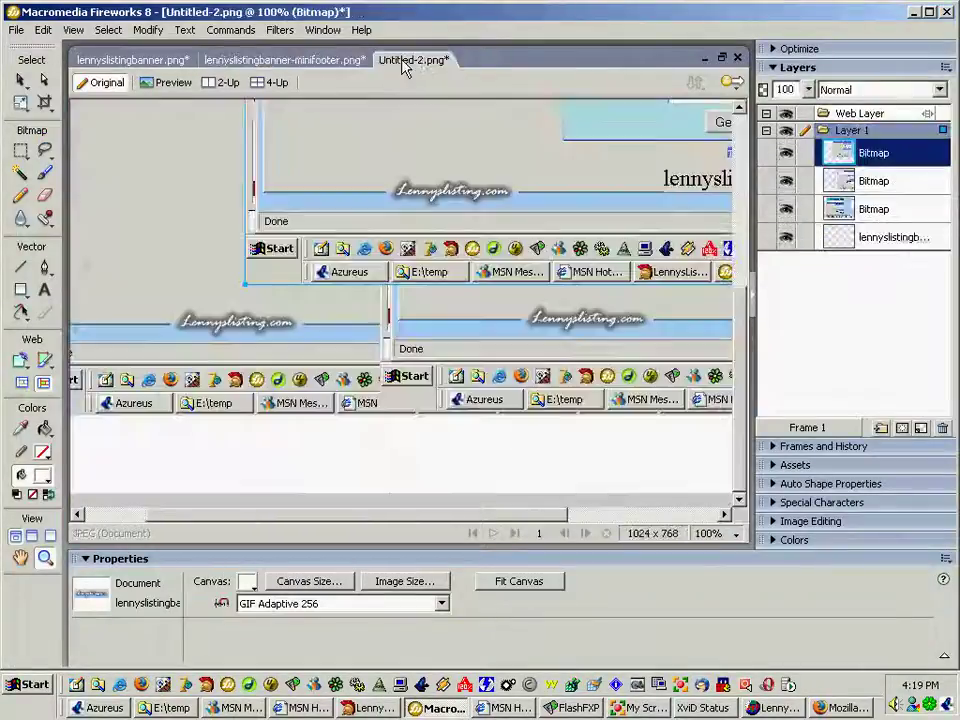
left_click(44, 30)
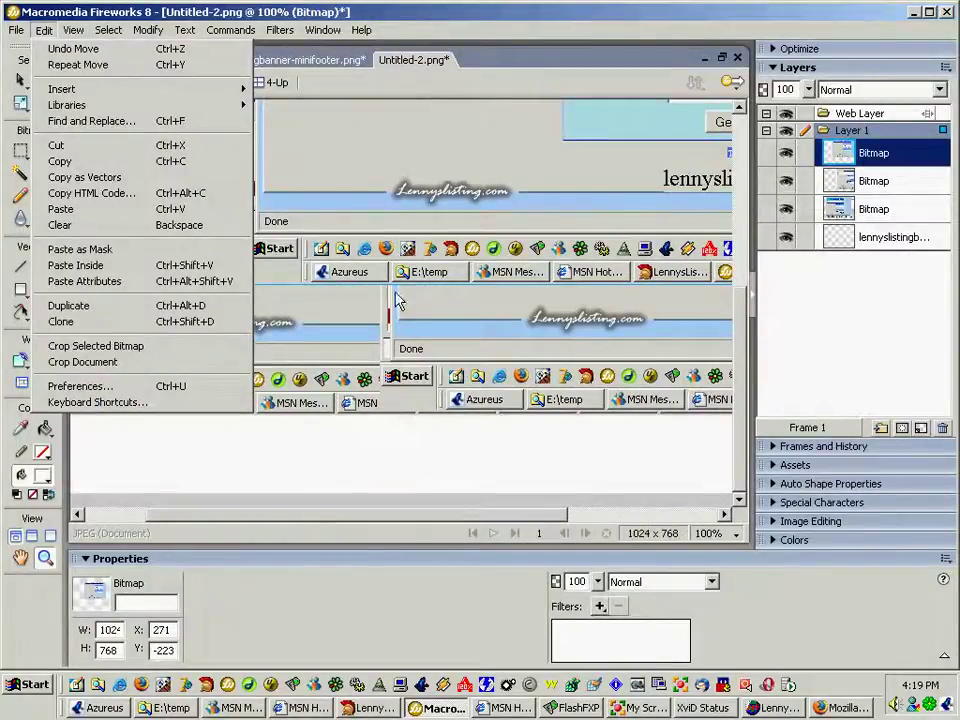
left_click(381, 205)
key("ctrl+v")
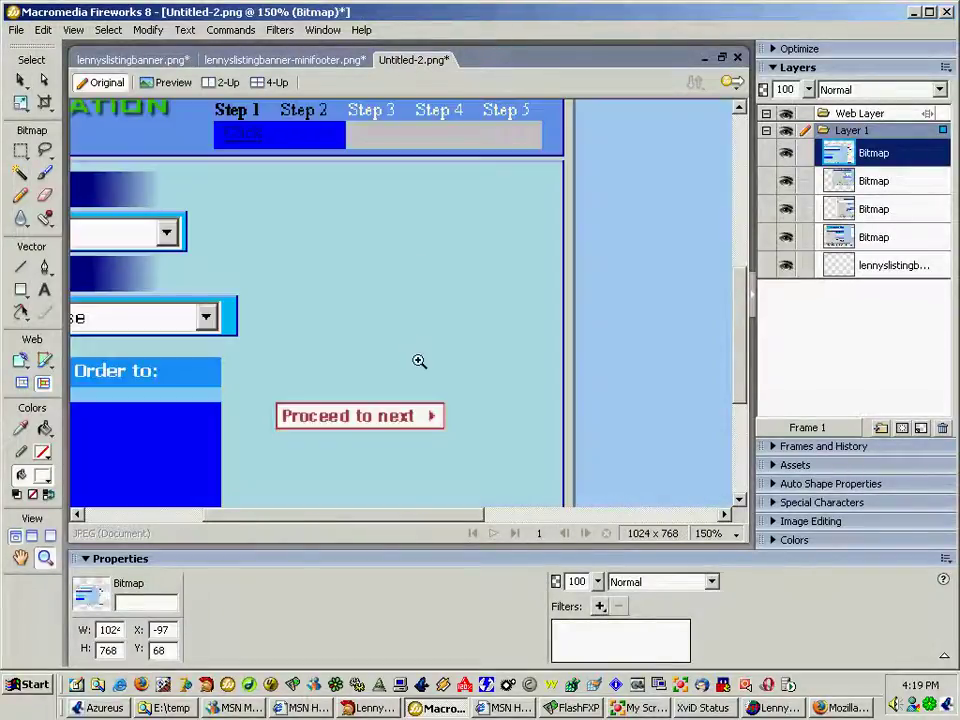
- Move the pasted payment page screenshot to about X 57, Y -188 so its footer lies inside the canvas
left_click(410, 357, "alt")
left_click(401, 358, "alt")
left_click(401, 437, "alt")
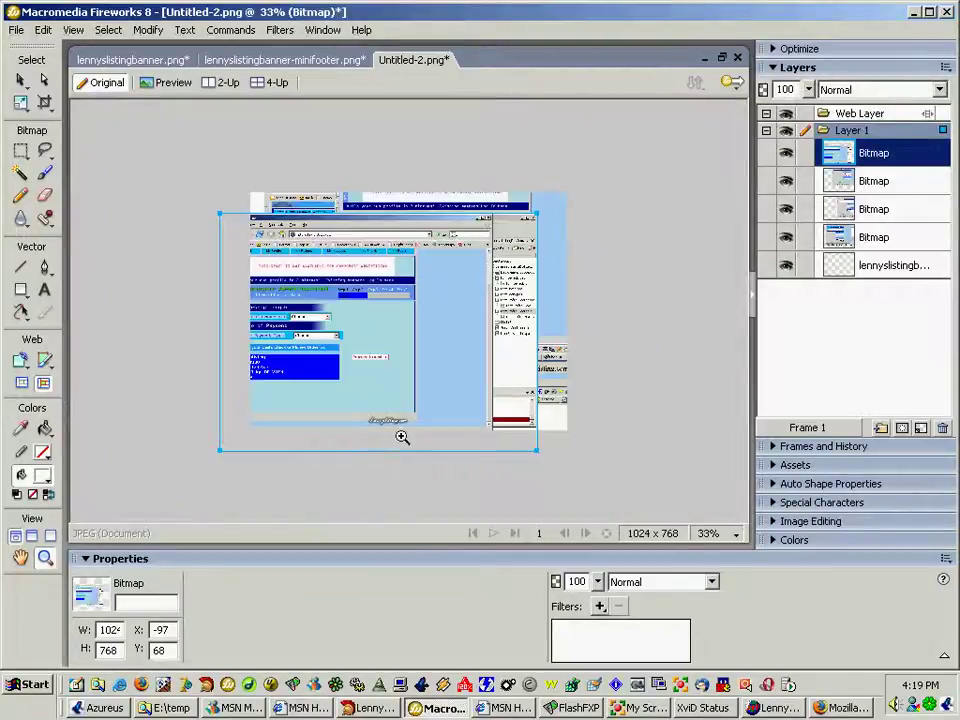
left_click(402, 428)
key("v")
left_click_drag(383, 390, 450, 372)
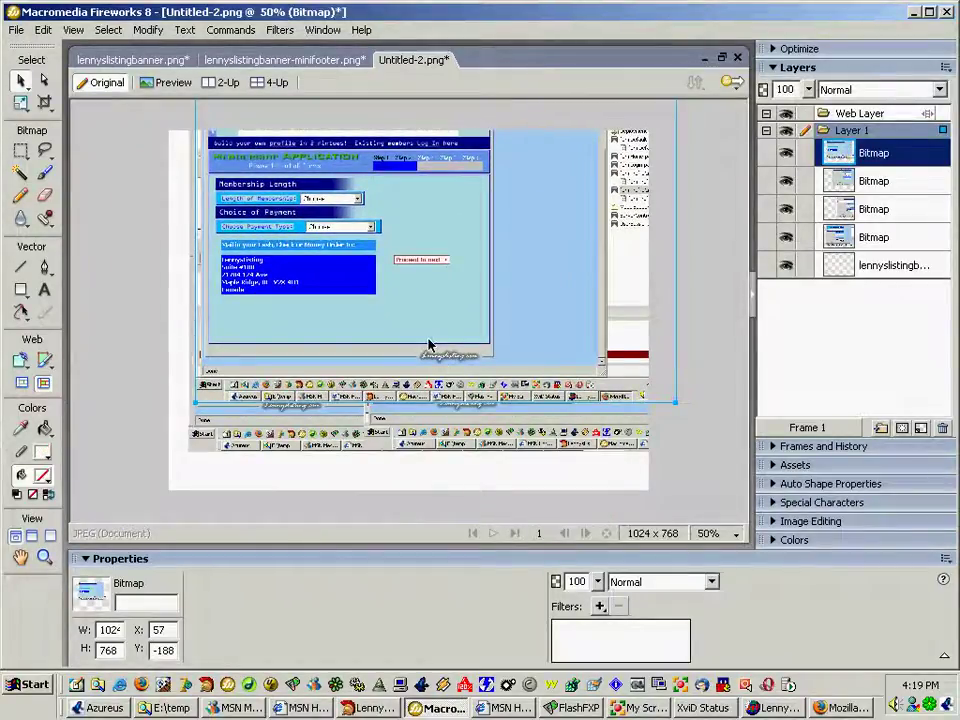
- Examine the Lennyslisting.com footer logo in the pasted screenshot up close, including its edge against the page border and blue background
key("z")
left_click_drag(403, 328, 493, 386)
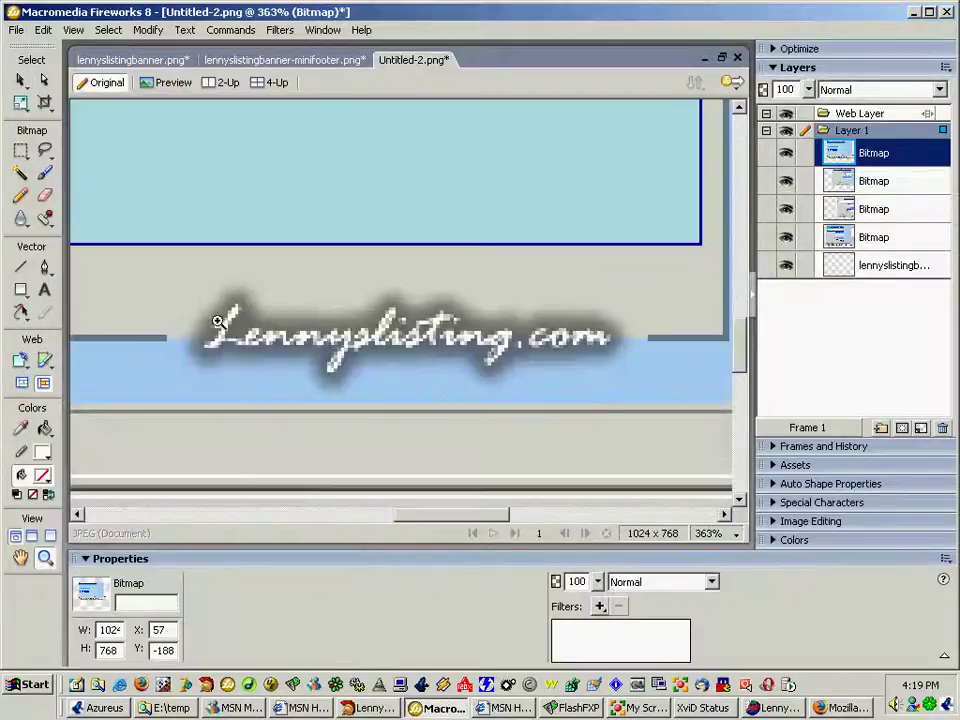
left_click_drag(102, 272, 728, 426)
left_click_drag(96, 256, 275, 331)
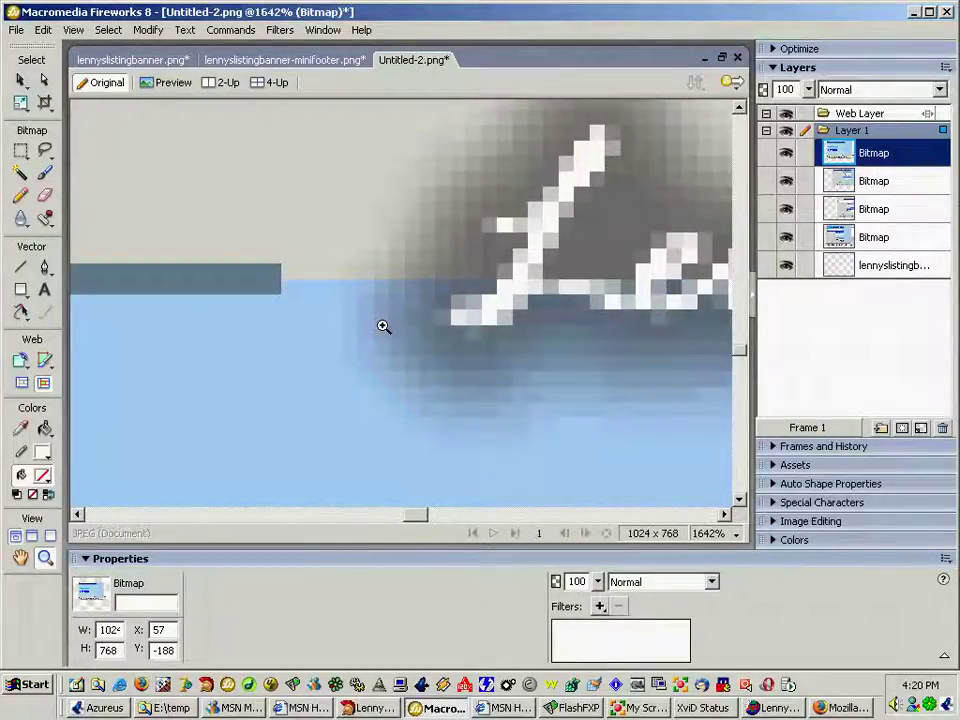
scroll(383, 326, "down", 9)
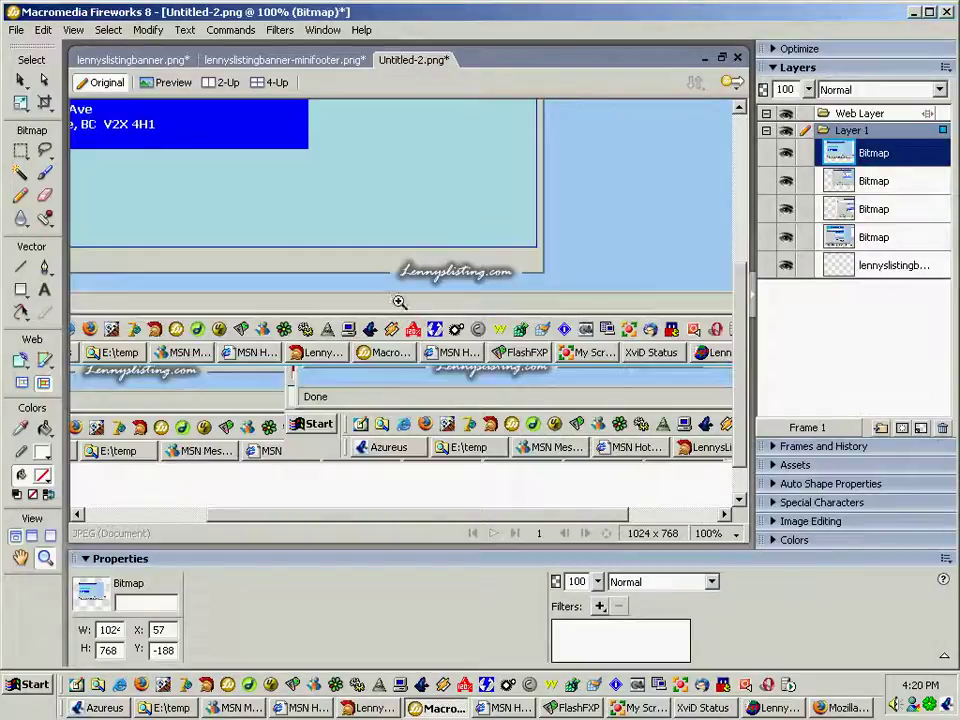